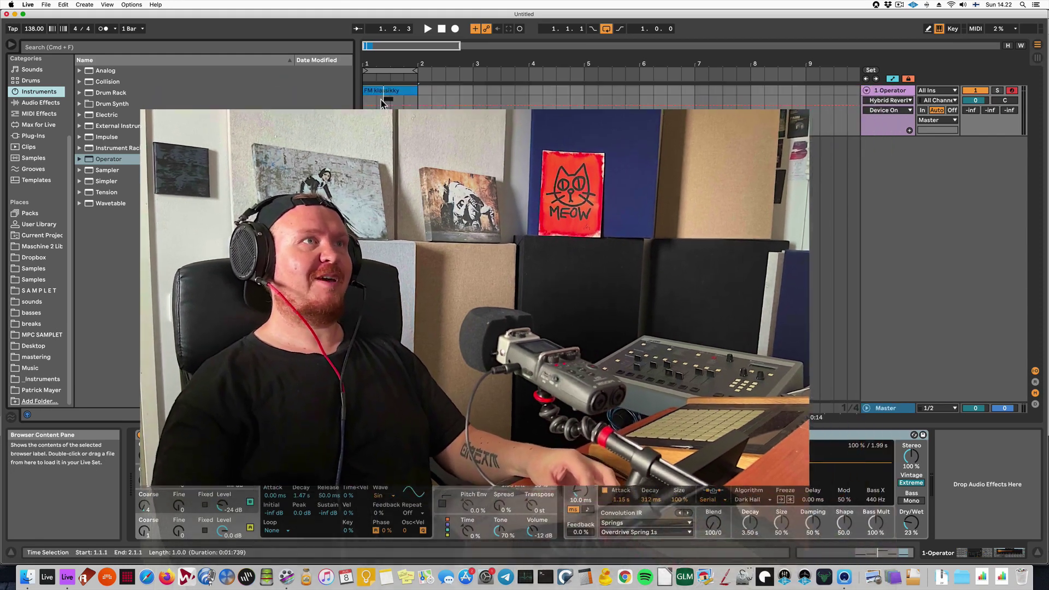
Audition the finished FM klassikky clip on the Operator track, starting and stopping playback.
{"action": "left_click", "coordinate": [377, 91]}
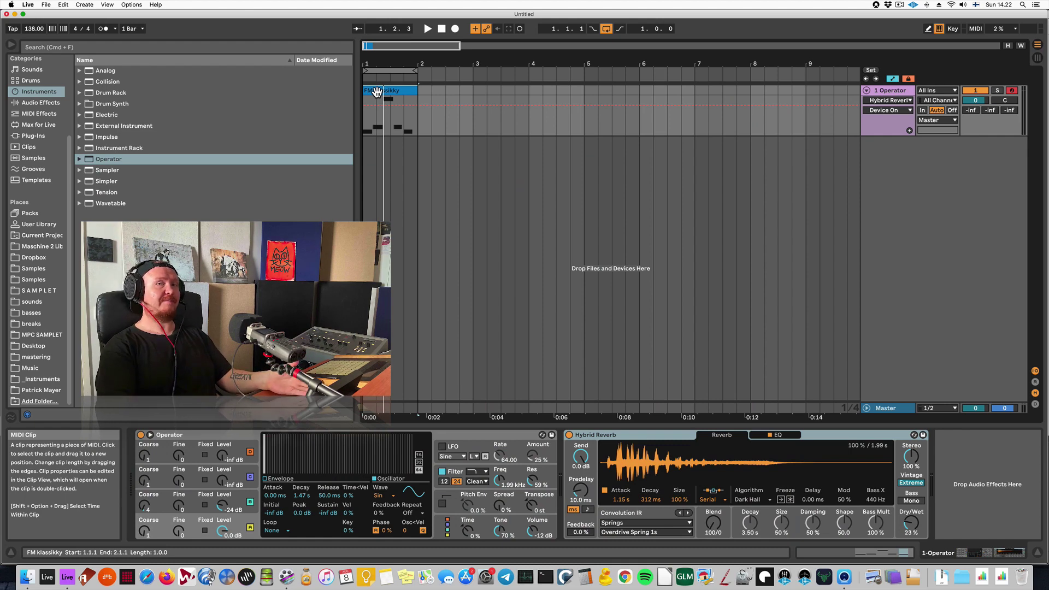
{"action": "key", "text": "space"}
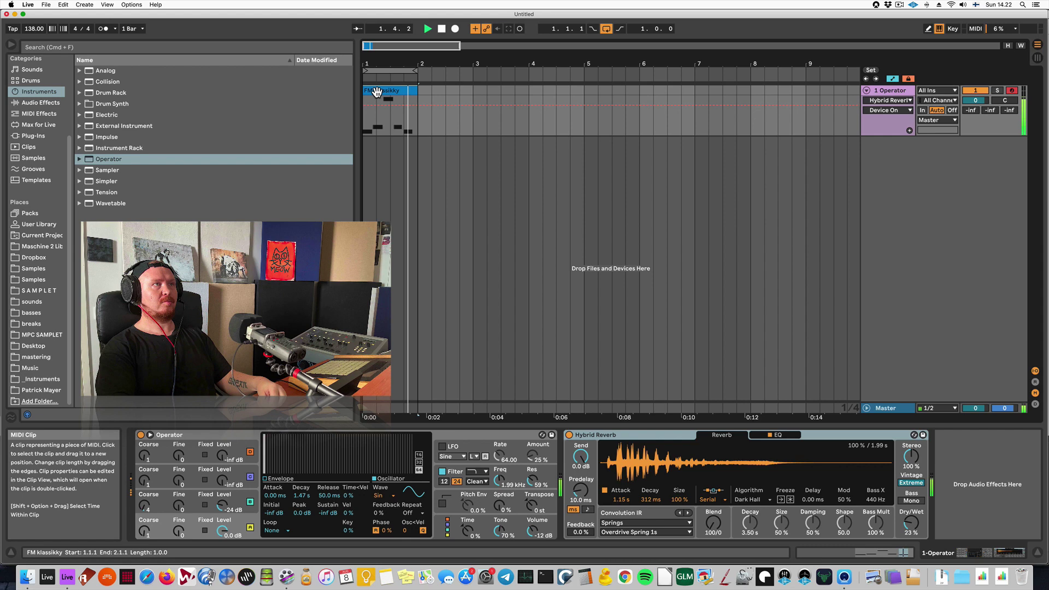
{"action": "key", "text": "space"}
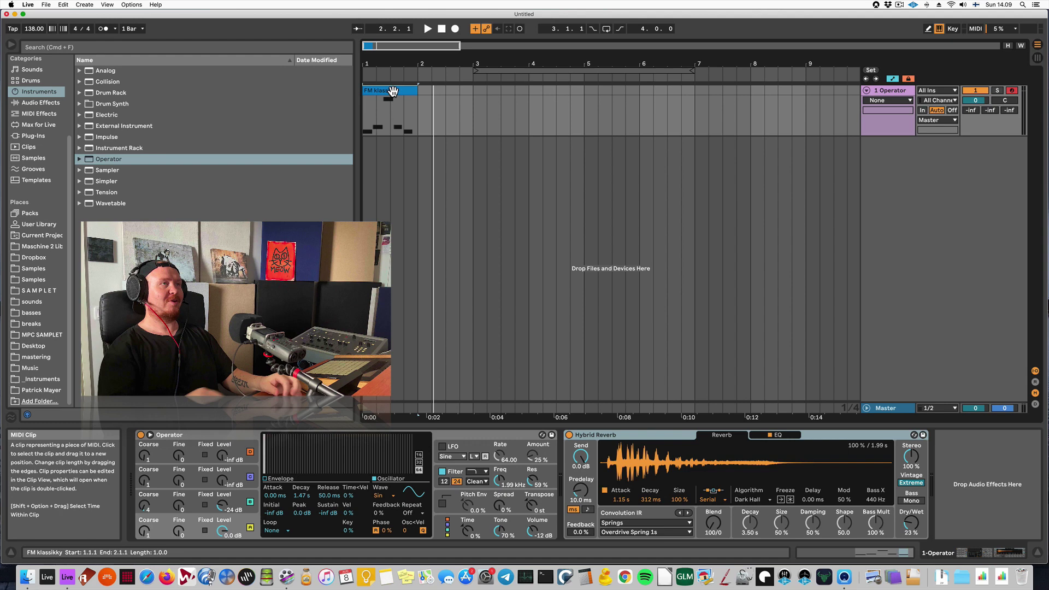
{"action": "left_click", "coordinate": [889, 91]}
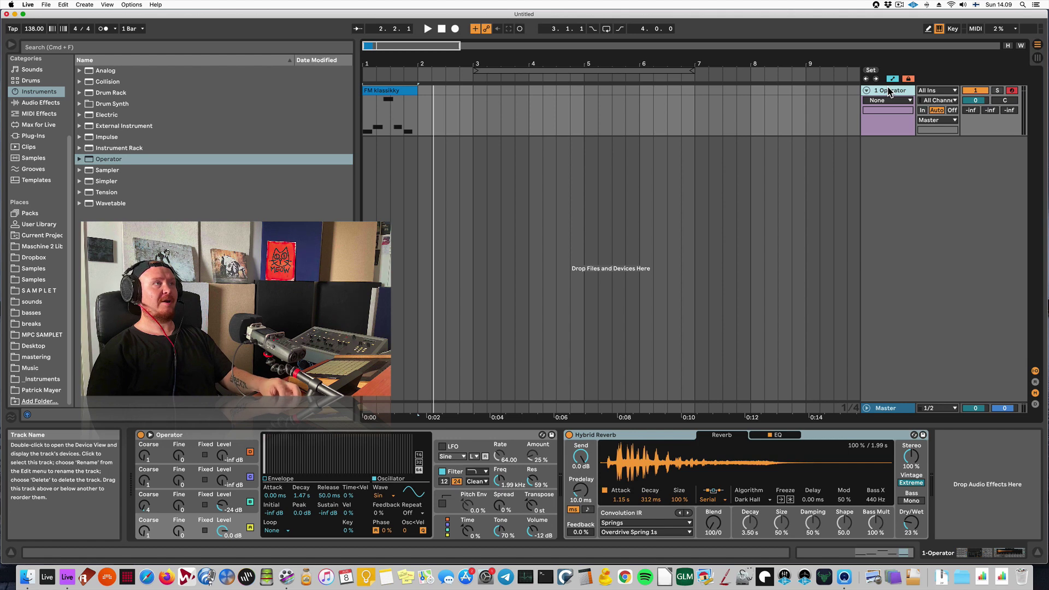
{"action": "key", "text": "space"}
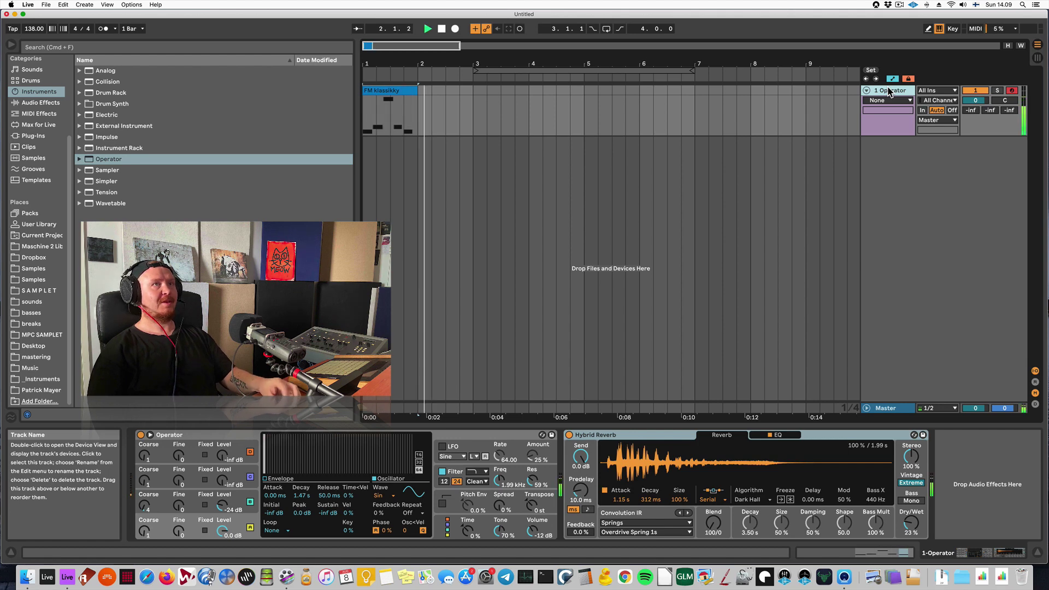
{"action": "key", "text": "space"}
Add a second MIDI track with the default Operator instrument, and mute the original Operator track.
{"action": "key", "text": "super+shift+t"}
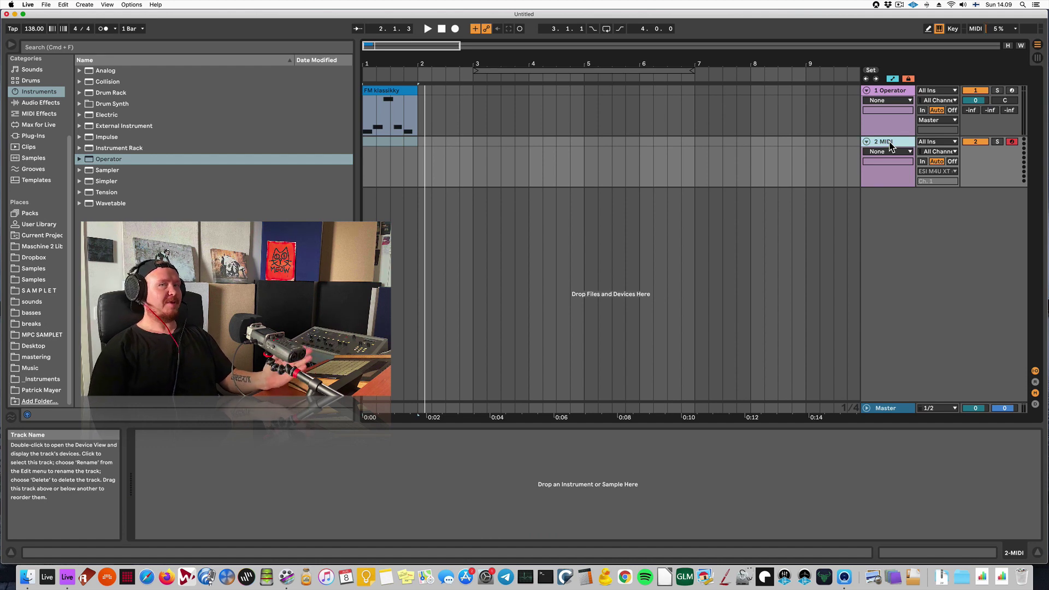
{"action": "left_click", "coordinate": [111, 159]}
{"action": "double_click", "coordinate": [111, 159]}
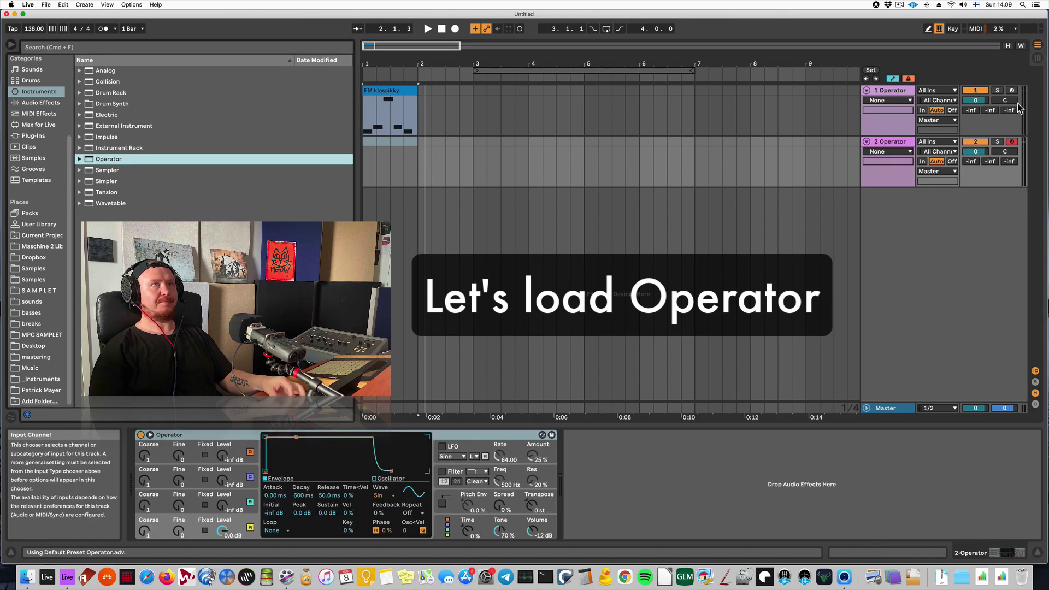
{"action": "left_click", "coordinate": [976, 91]}
Switch off oscillators D and C in the new Operator and audition oscillator A with a played note.
{"action": "left_click", "coordinate": [251, 452]}
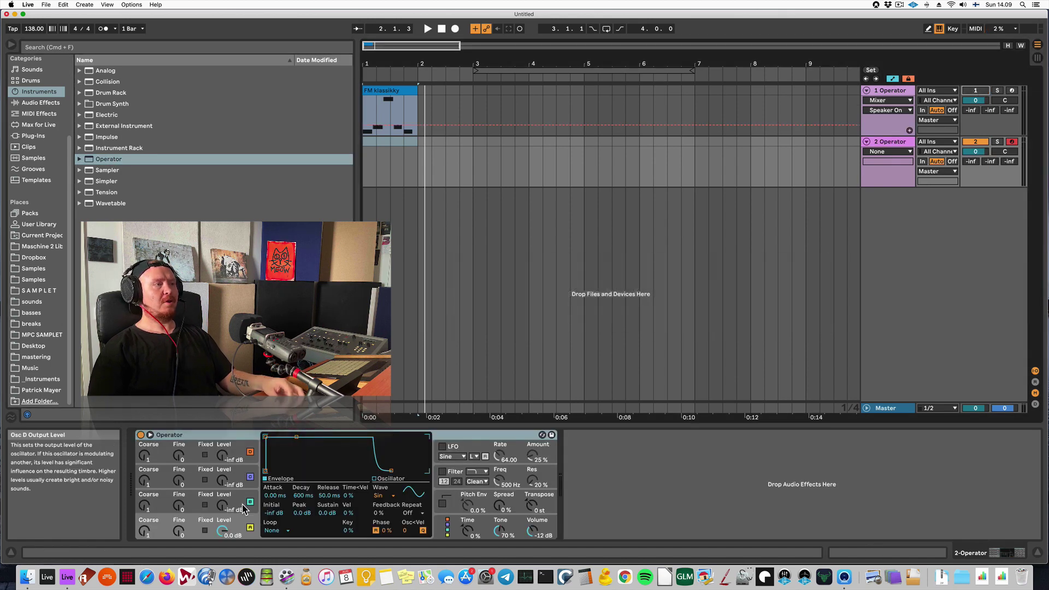
{"action": "left_click", "coordinate": [250, 477]}
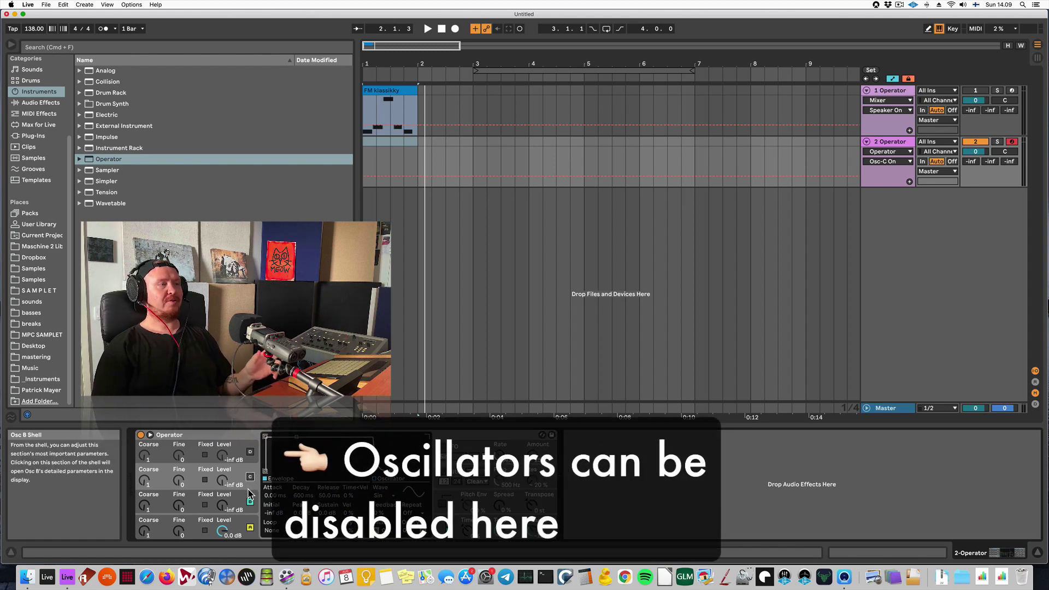
{"action": "left_click", "coordinate": [223, 529]}
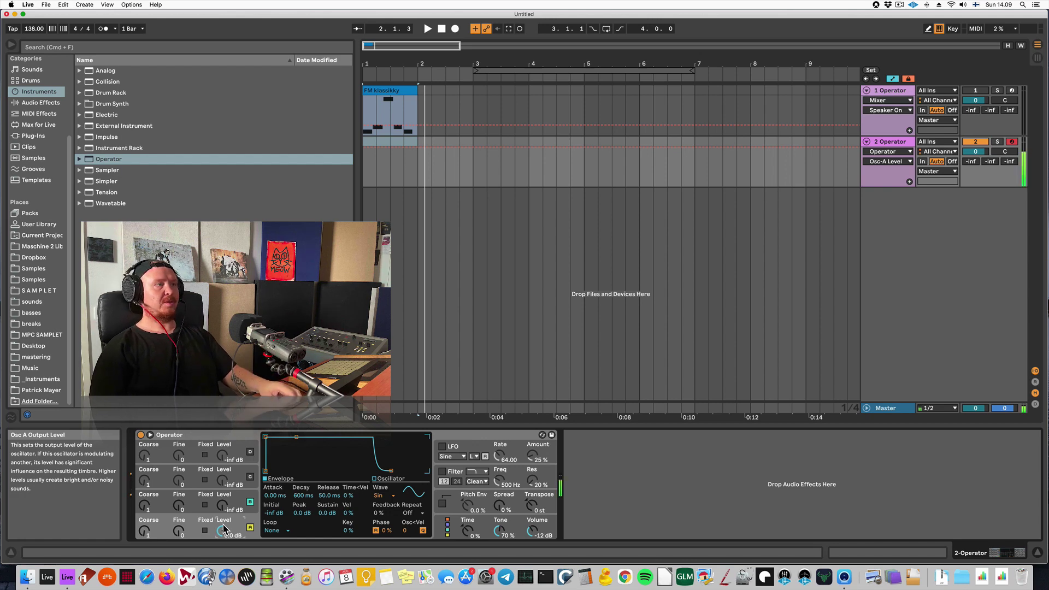
{"action": "key", "text": "z"}
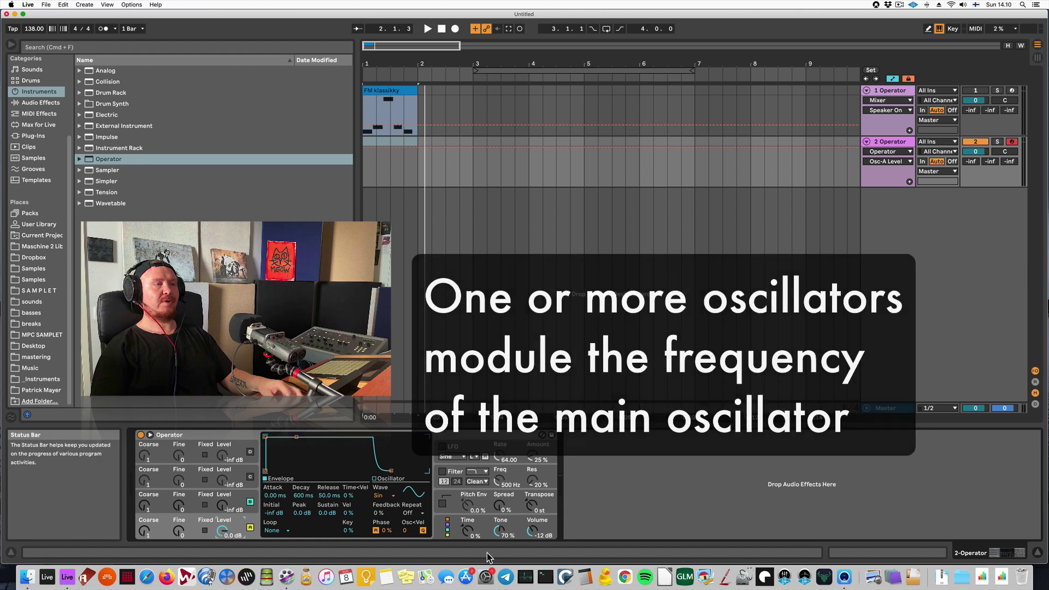
Examine Operator's algorithm routing and the levels of oscillators B and A, playing low test notes.
{"action": "left_click", "coordinate": [447, 520]}
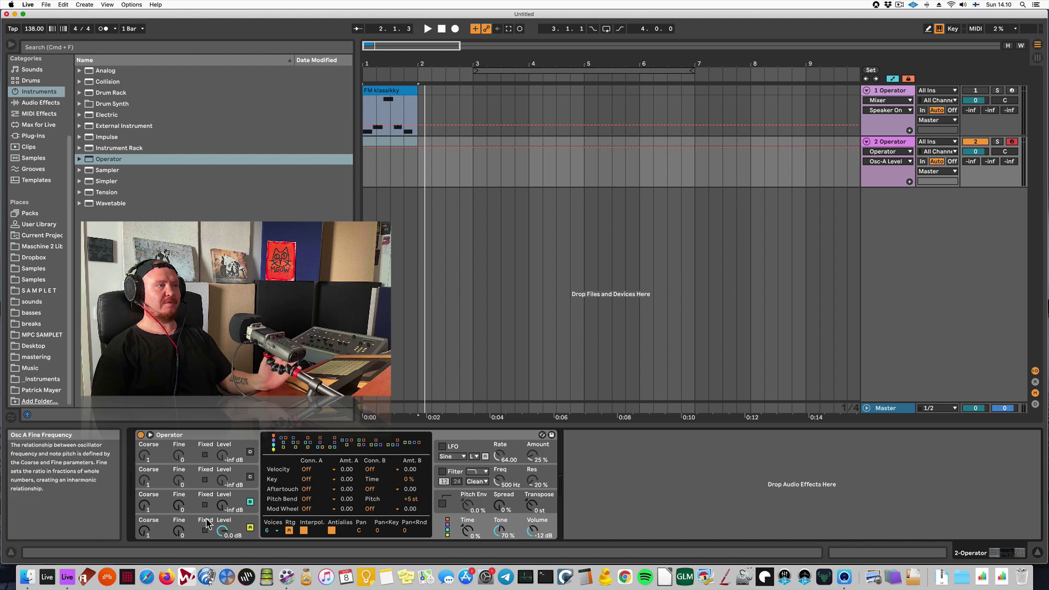
{"action": "left_click", "coordinate": [219, 508]}
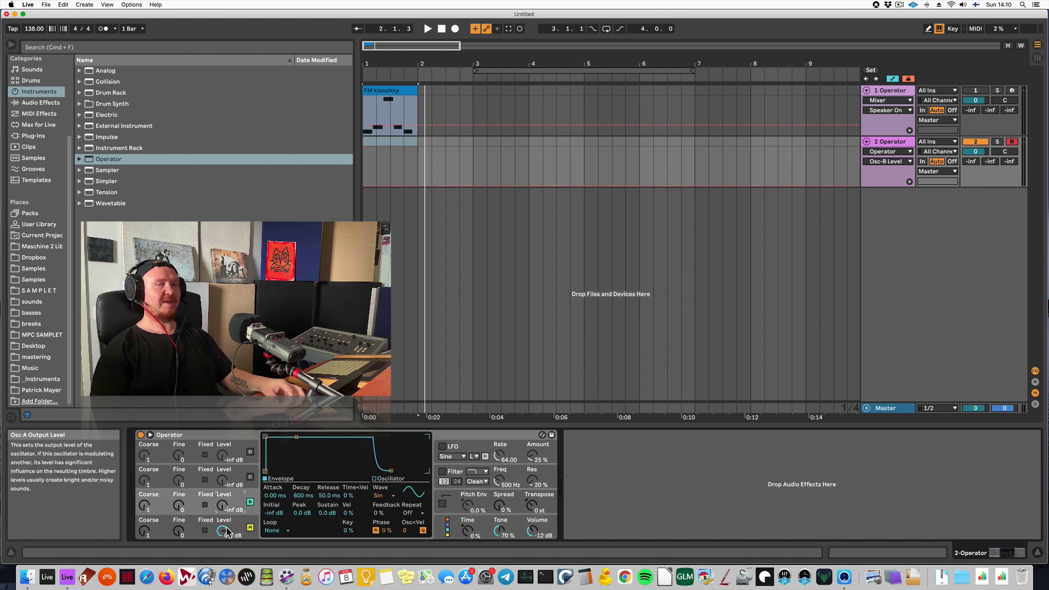
{"action": "left_click", "coordinate": [226, 532]}
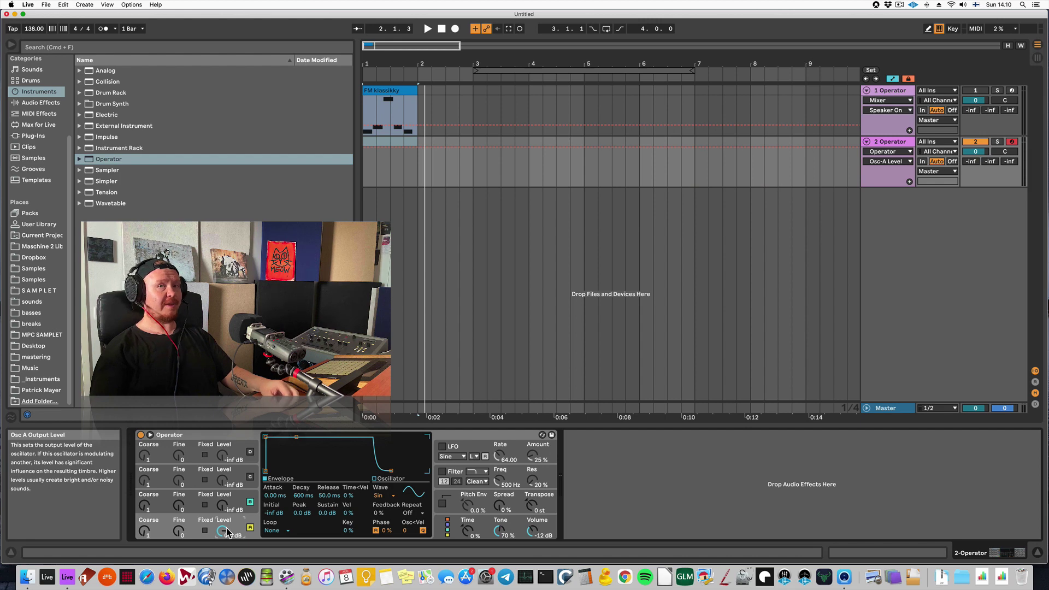
{"action": "key", "text": "a"}
{"action": "key", "text": "z"}
{"action": "key", "text": "a"}
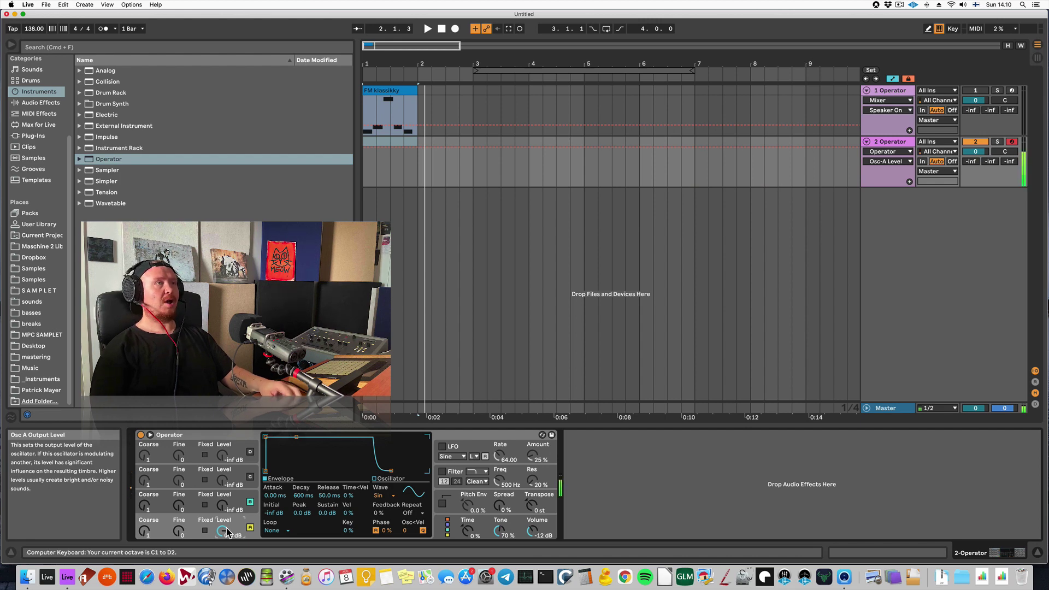
Copy the FM klassikky clip onto the second Operator track and play it soloed in a one-bar loop.
{"action": "left_click_drag", "start_coordinate": [399, 91], "coordinate": [392, 144]}
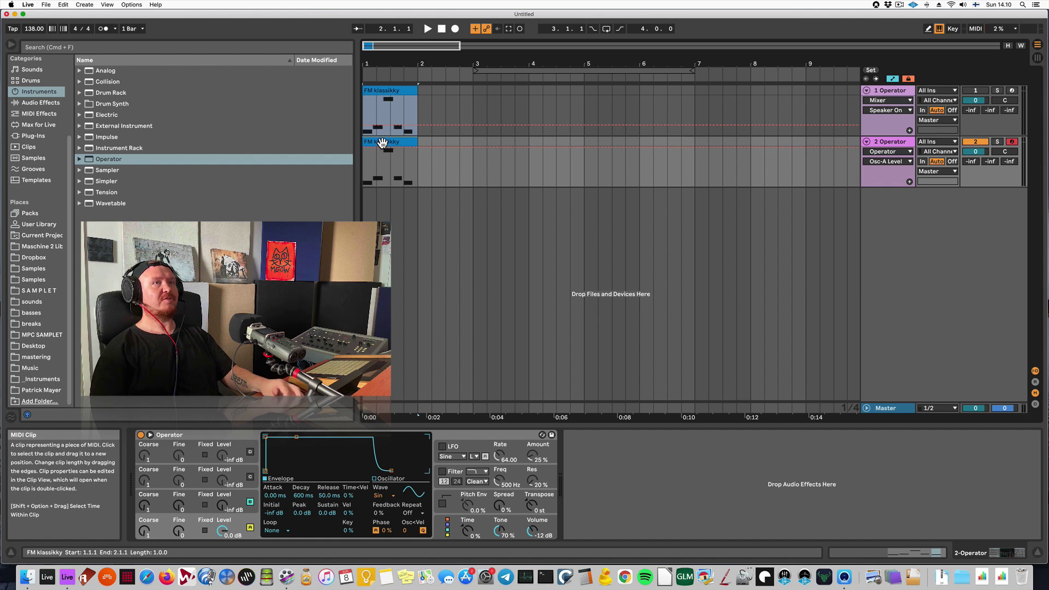
{"action": "left_click", "coordinate": [998, 143]}
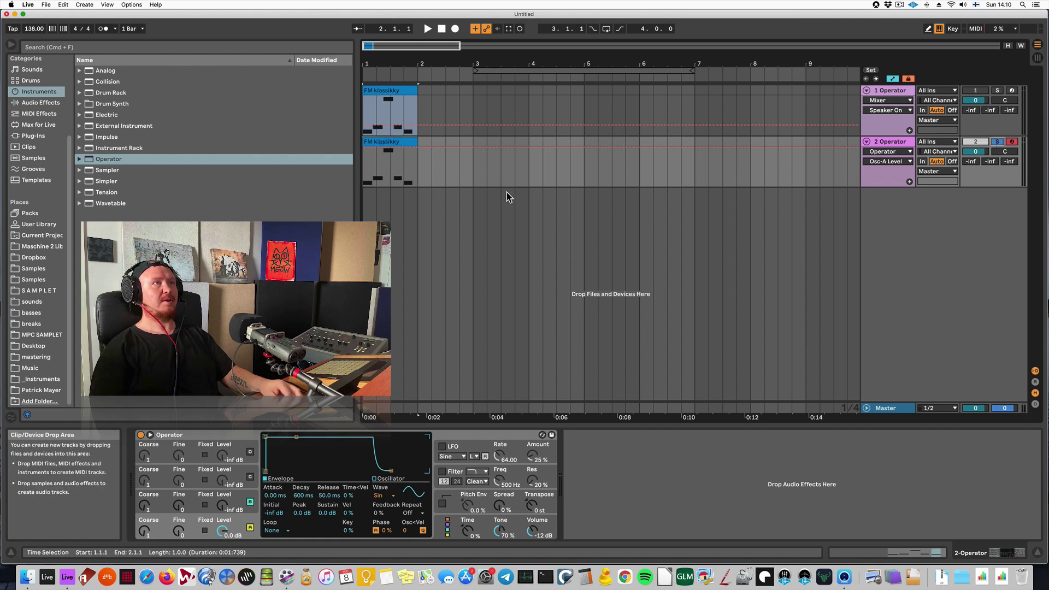
{"action": "key", "text": "space"}
{"action": "key", "text": "super+l"}
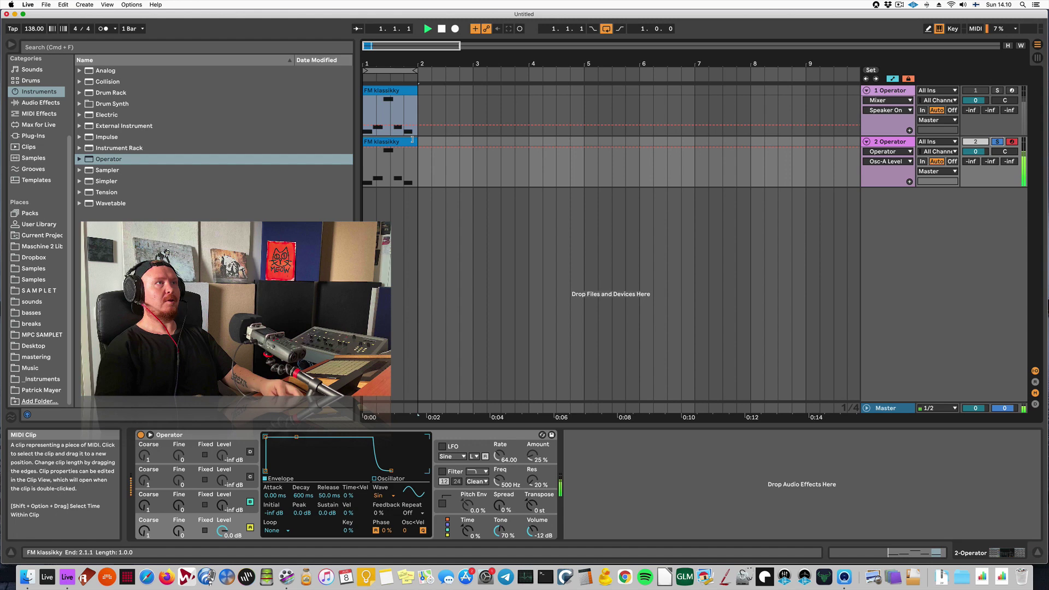
{"action": "left_click", "coordinate": [884, 143]}
{"action": "key", "text": "space"}
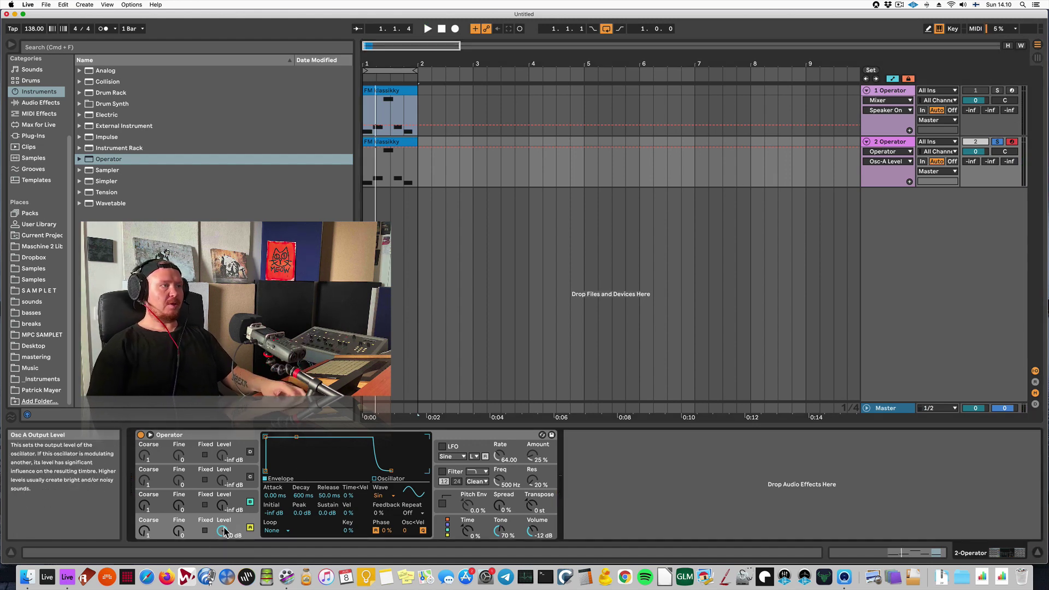
Raise oscillator B's output level to -18 dB while the loop plays.
{"action": "left_click", "coordinate": [224, 507]}
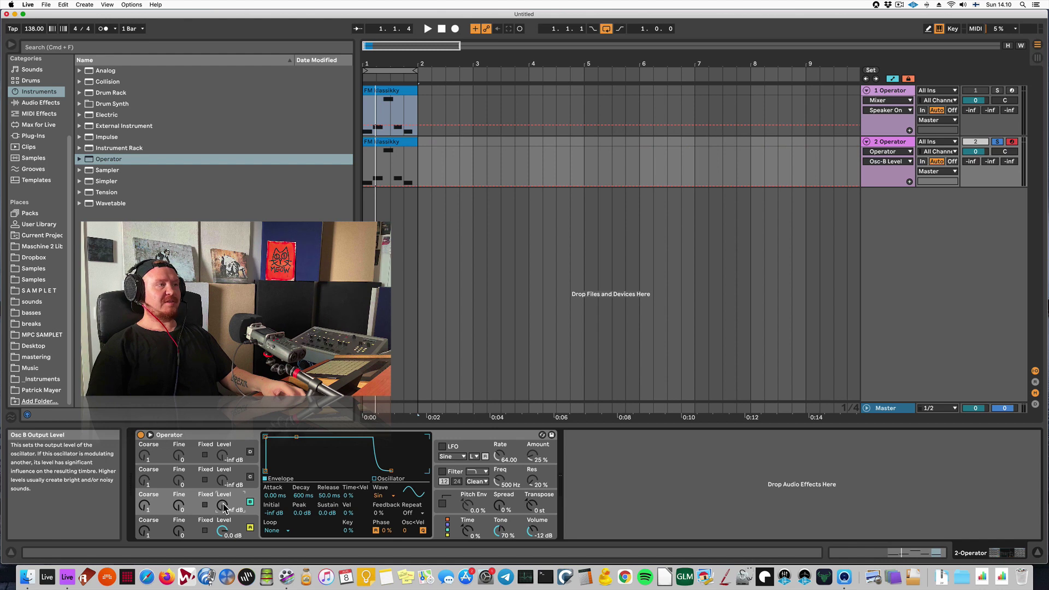
{"action": "left_click", "coordinate": [222, 528]}
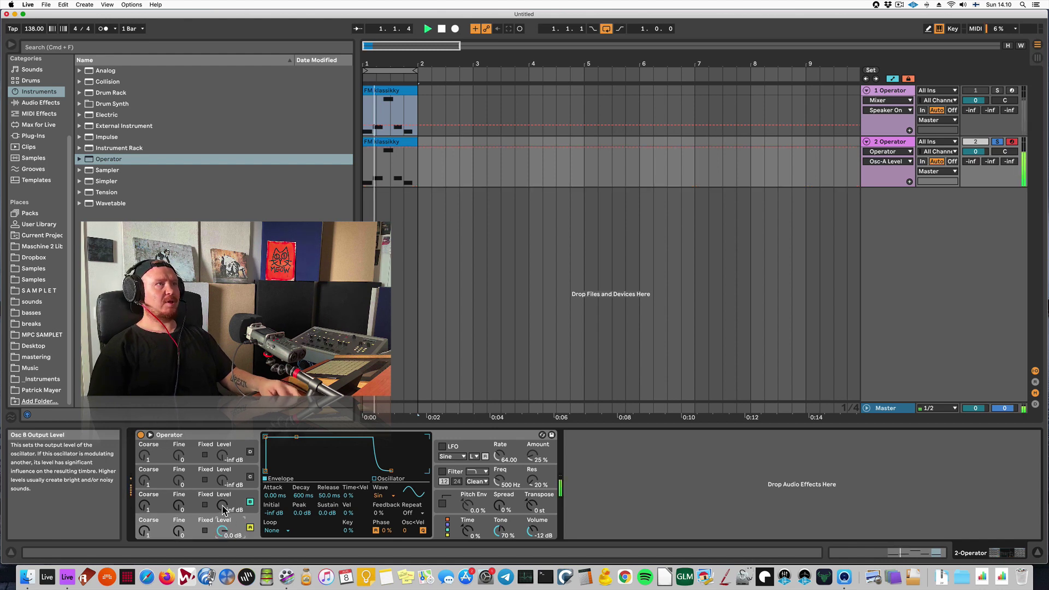
{"action": "left_click_drag", "start_coordinate": [224, 508], "coordinate": [224, 492]}
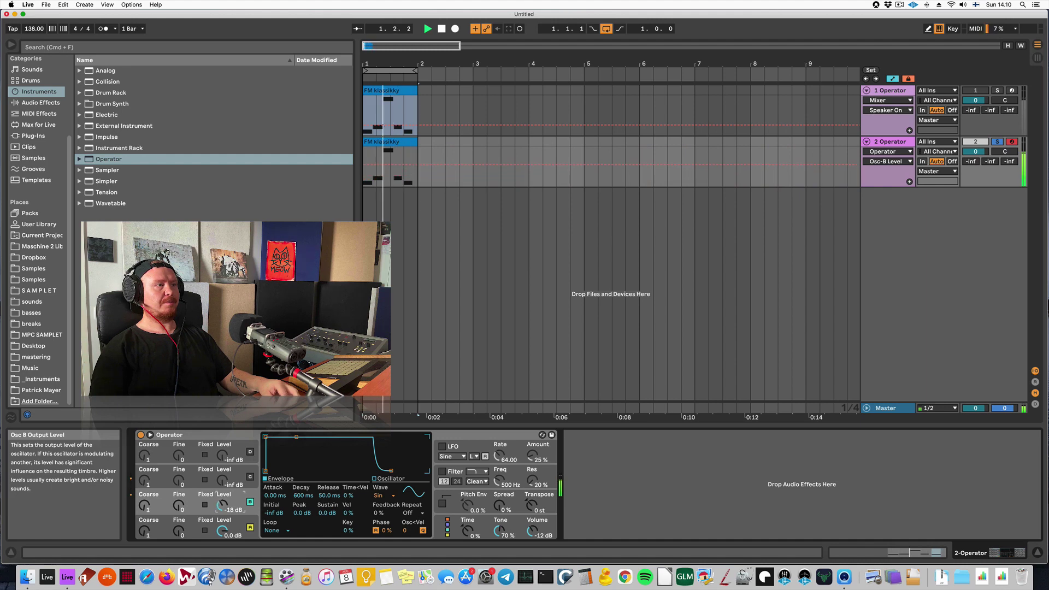
{"action": "key", "text": "space"}
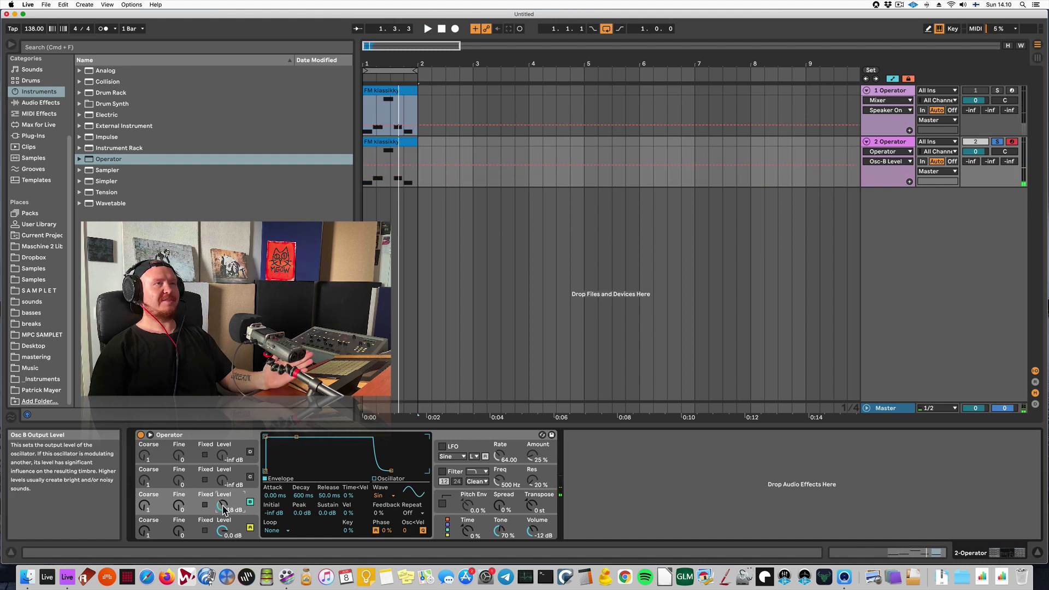
Compare the original sound with the new patch by soloing the first and then the second Operator track during playback.
{"action": "left_click", "coordinate": [1000, 91]}
{"action": "key", "text": "space"}
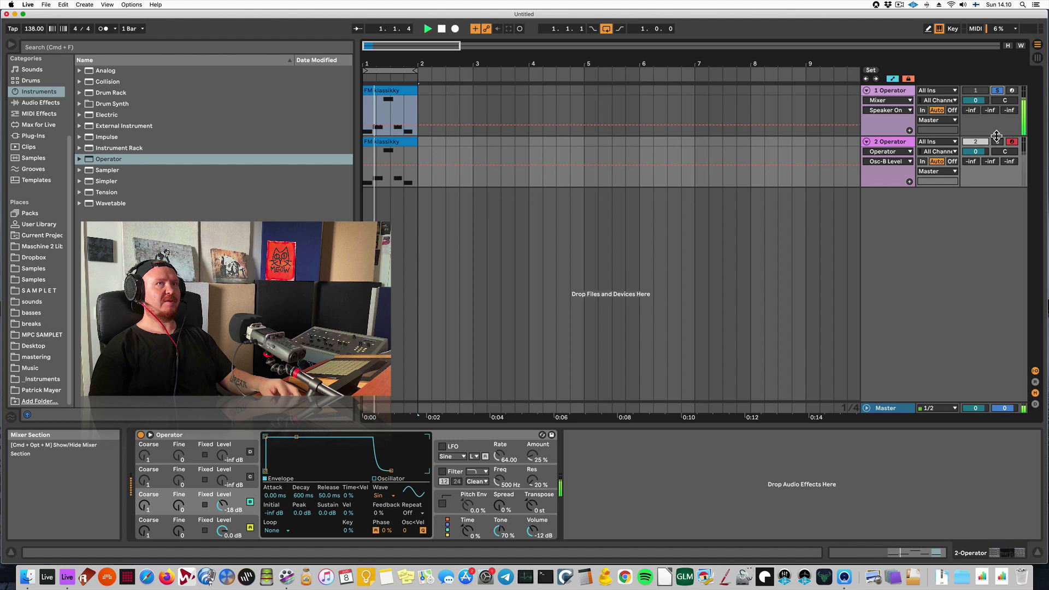
{"action": "left_click", "coordinate": [997, 143]}
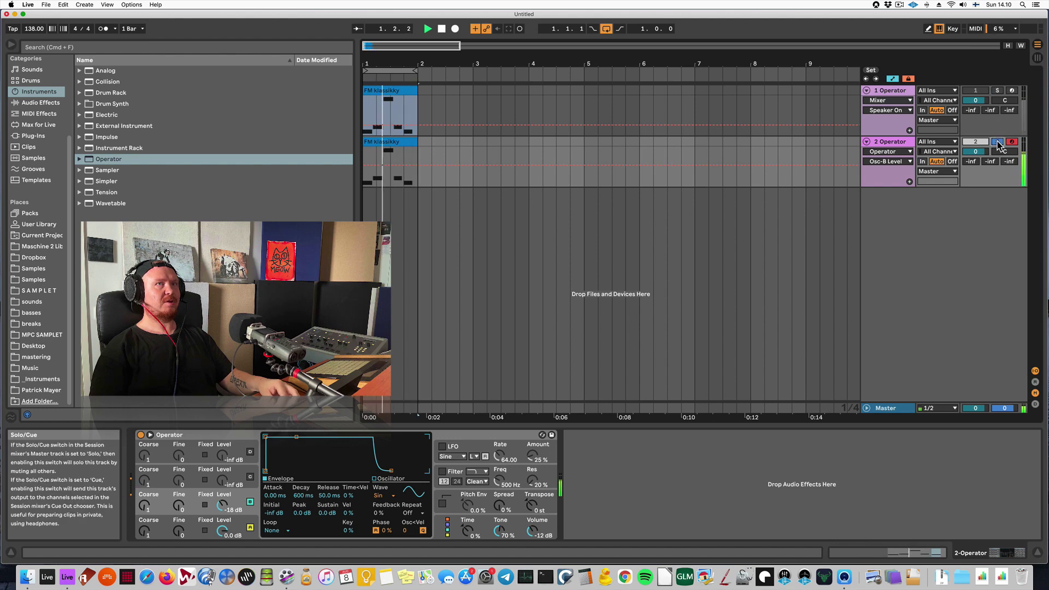
{"action": "key", "text": "space"}
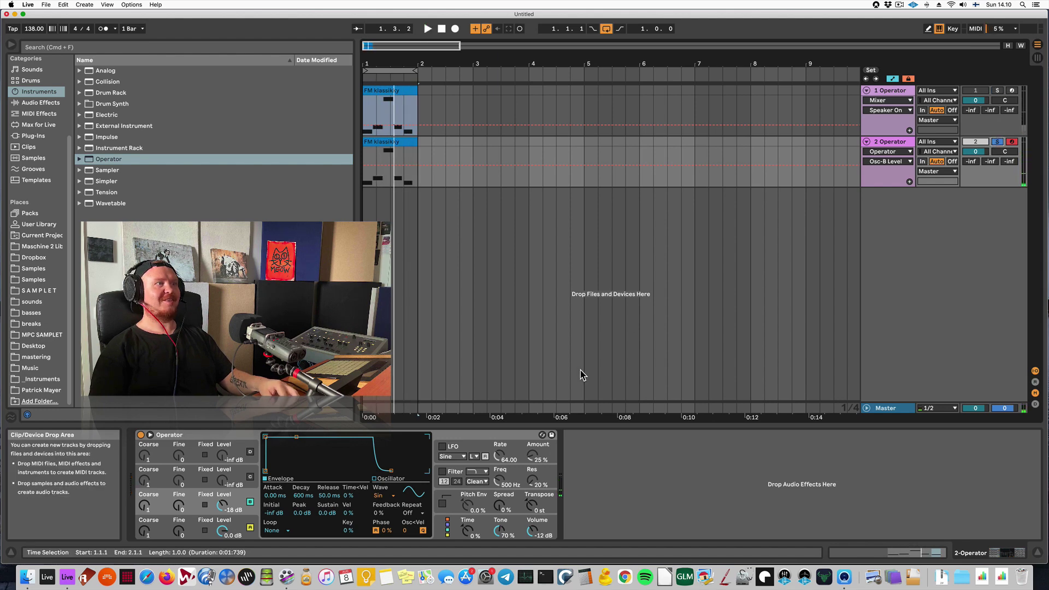
Inspect the coarse frequencies of oscillators B and A, and start the loop to hear them.
{"action": "left_click", "coordinate": [144, 504]}
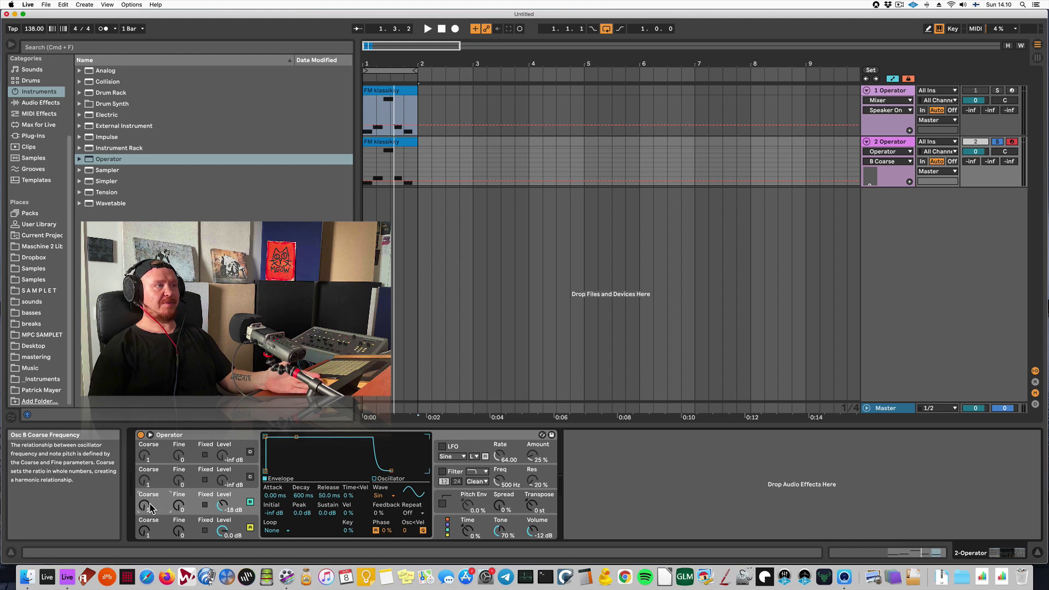
{"action": "left_click", "coordinate": [146, 532]}
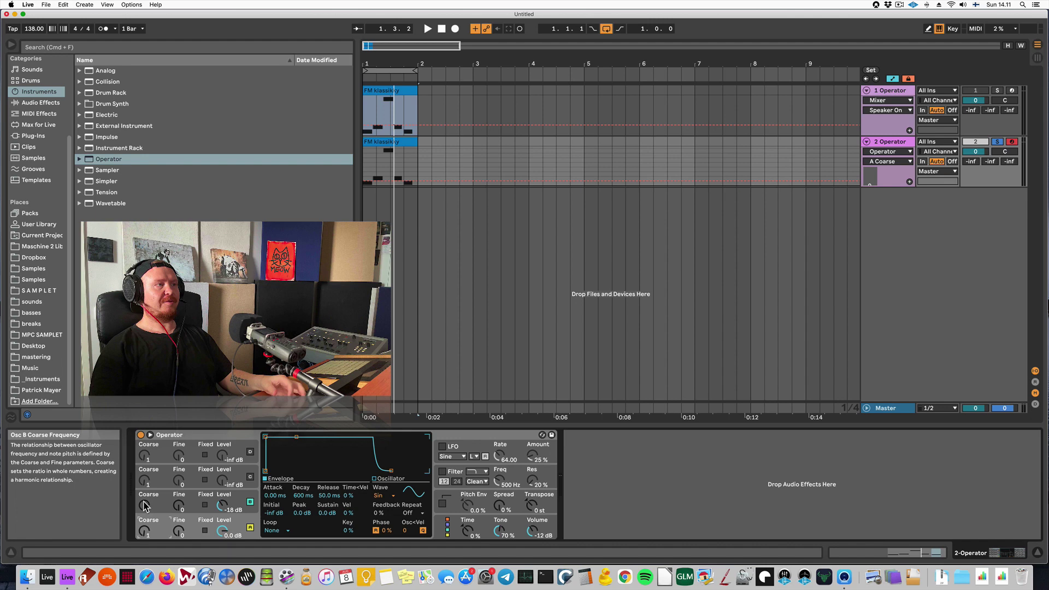
{"action": "left_click", "coordinate": [145, 507]}
{"action": "key", "text": "space"}
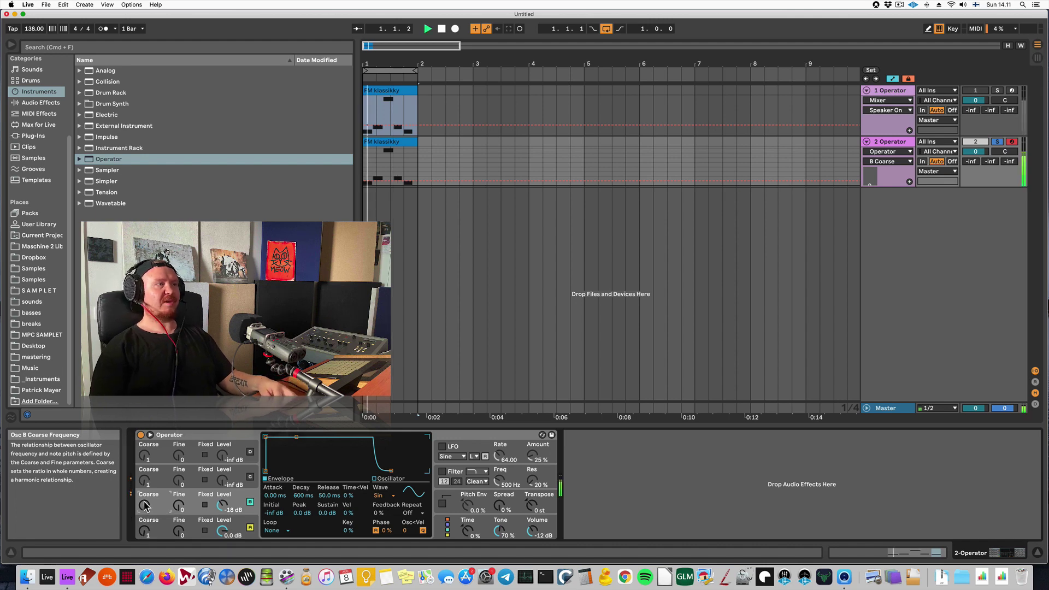
Try oscillator B's output level at -inf, -21 and -19 dB, then set it to -24 dB.
{"action": "left_click", "coordinate": [224, 507]}
{"action": "key", "text": "space"}
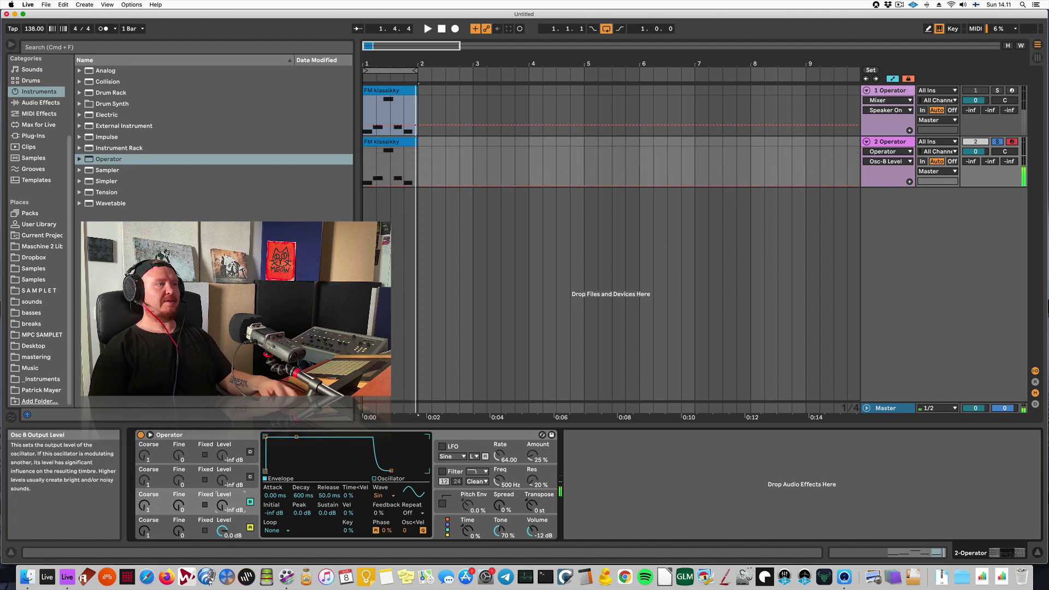
{"action": "left_click_drag", "start_coordinate": [223, 505], "coordinate": [223, 507]}
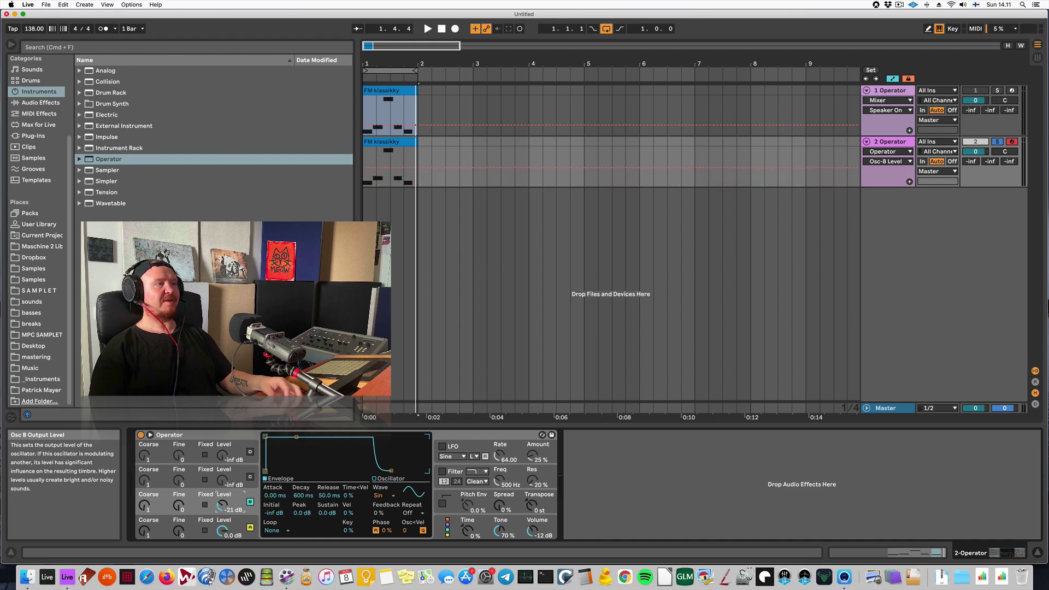
{"action": "left_click_drag", "start_coordinate": [222, 505], "coordinate": [222, 504]}
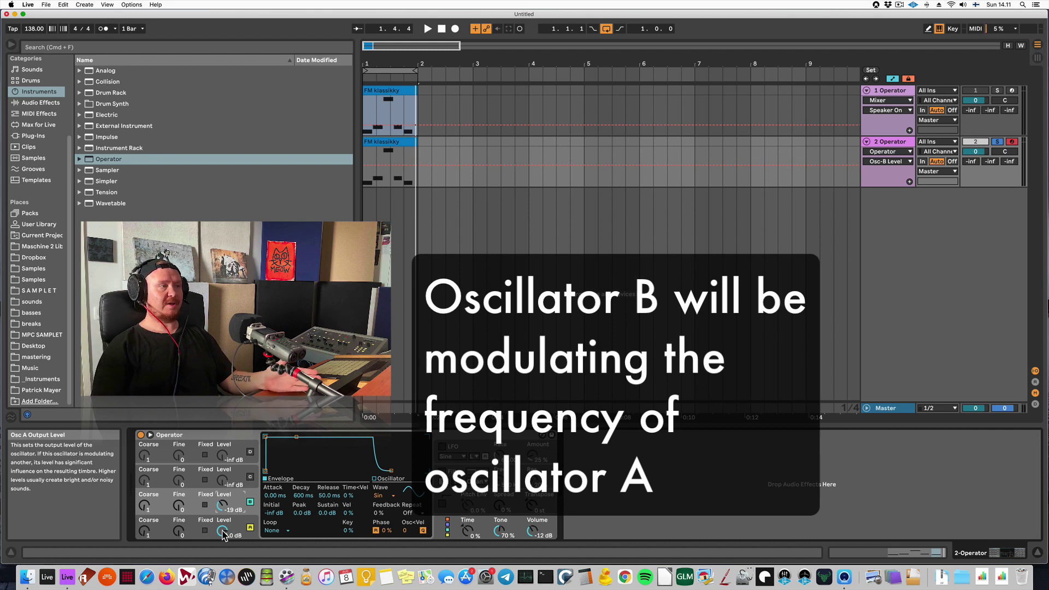
{"action": "mouse_move", "coordinate": [224, 507]}
{"action": "left_mouse_down"}
{"action": "mouse_move", "coordinate": [224, 525]}
{"action": "mouse_move", "coordinate": [224, 506]}
{"action": "left_mouse_up"}
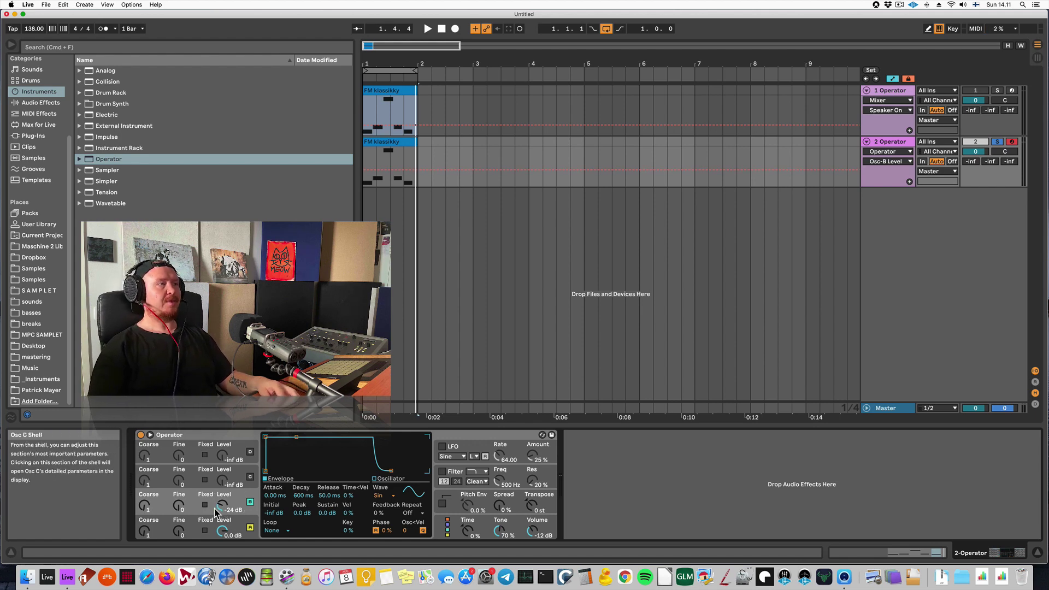
Set oscillator B's coarse frequency to 4 and play the loop to hear it.
{"action": "key", "text": "space"}
{"action": "left_click_drag", "start_coordinate": [146, 508], "coordinate": [146, 494]}
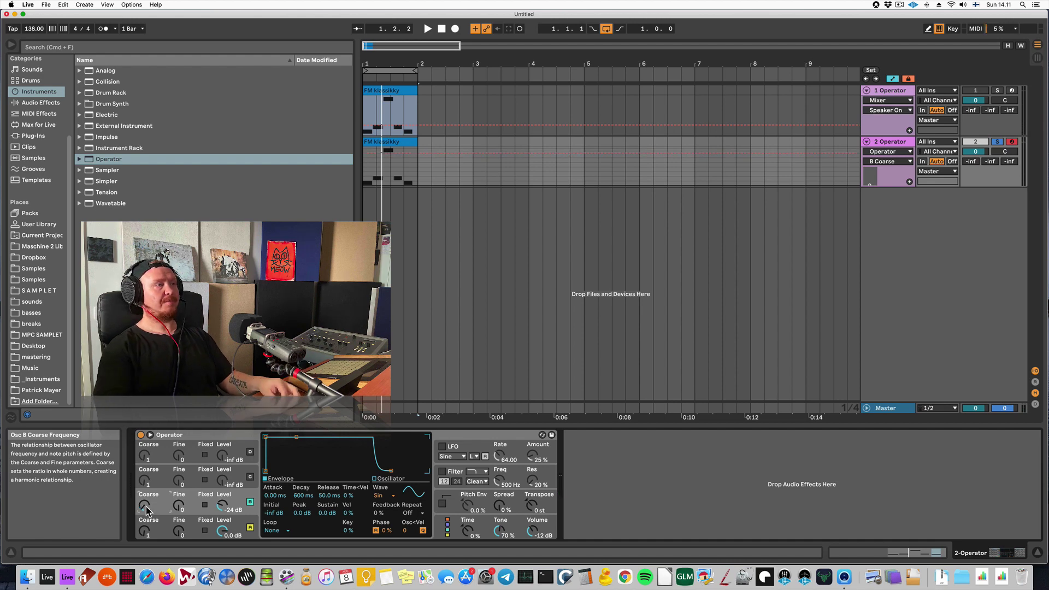
{"action": "key", "text": "space"}
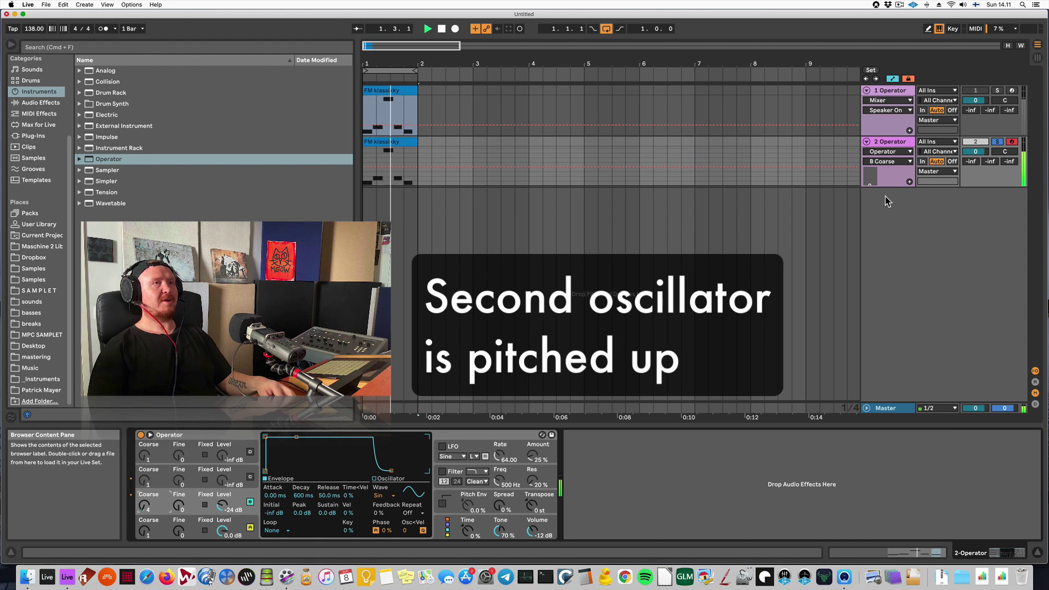
Compare the original sound with the pitched-up modulator version by soloing the first and then the second track during playback.
{"action": "left_click", "coordinate": [997, 90]}
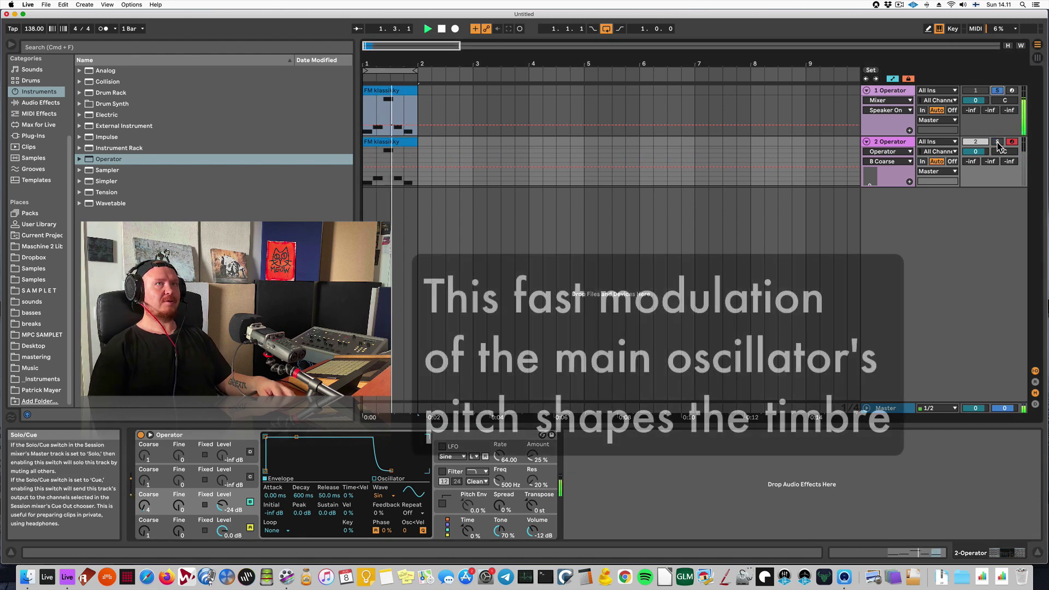
{"action": "left_click", "coordinate": [997, 143]}
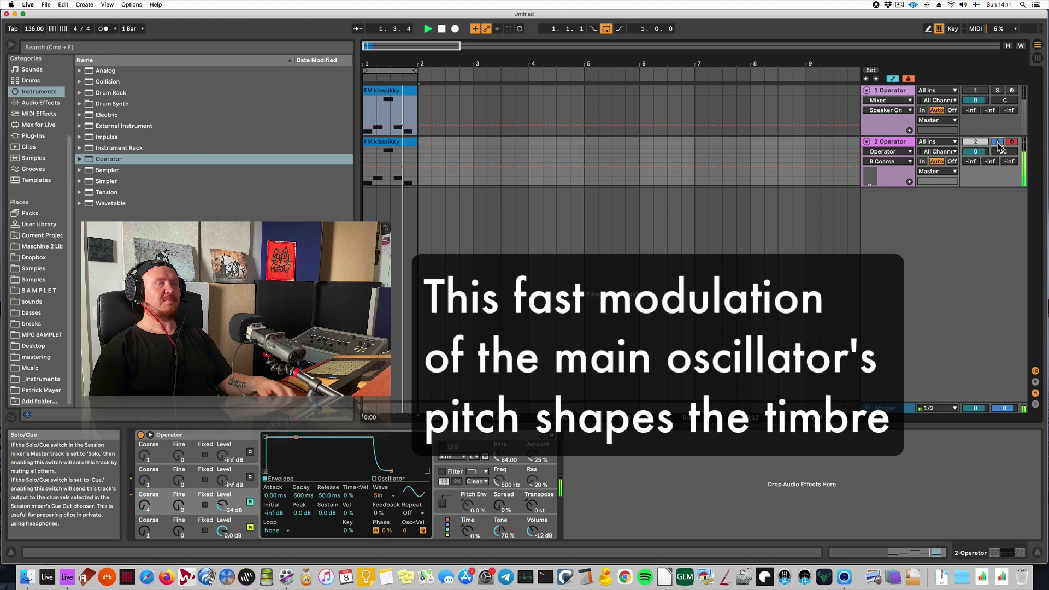
{"action": "key", "text": "space"}
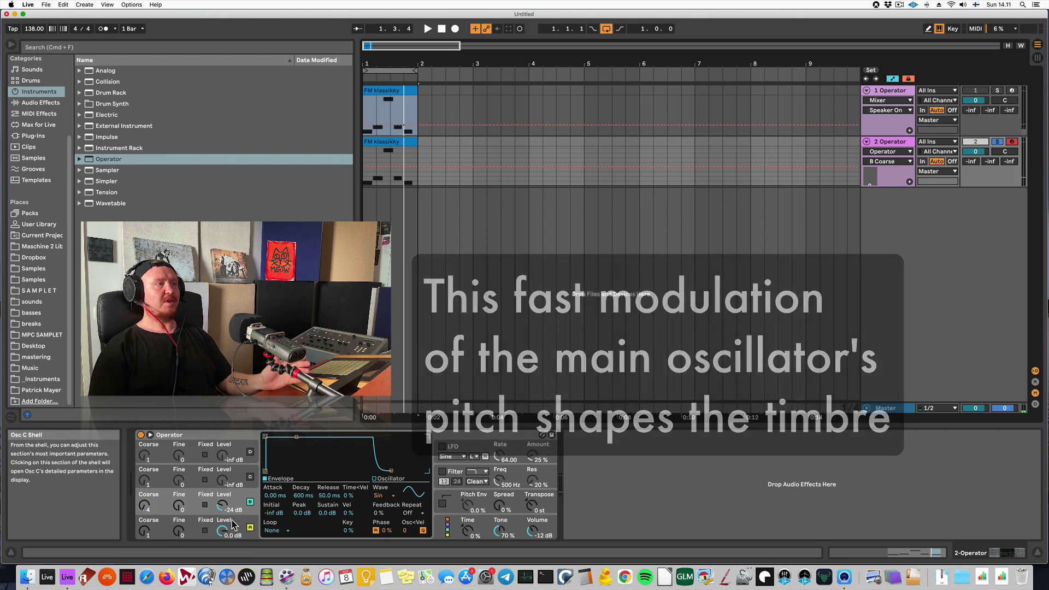
Shape oscillator A's envelope into a plucky decay, with sustain at -inf dB and decay at 1.47 s, while listening to the loop.
{"action": "left_click", "coordinate": [223, 533]}
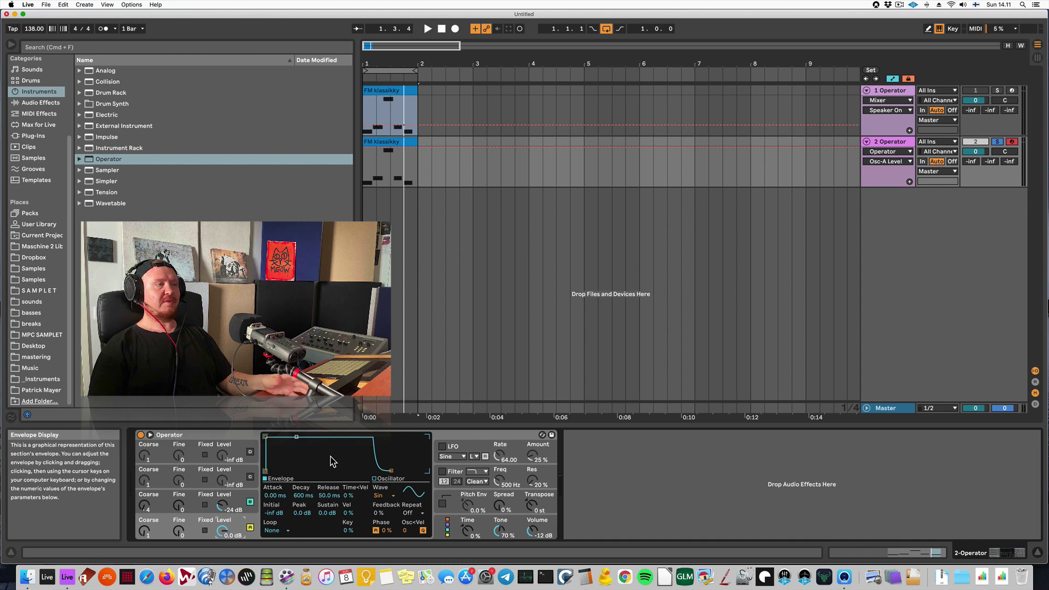
{"action": "left_click_drag", "start_coordinate": [298, 439], "coordinate": [295, 470]}
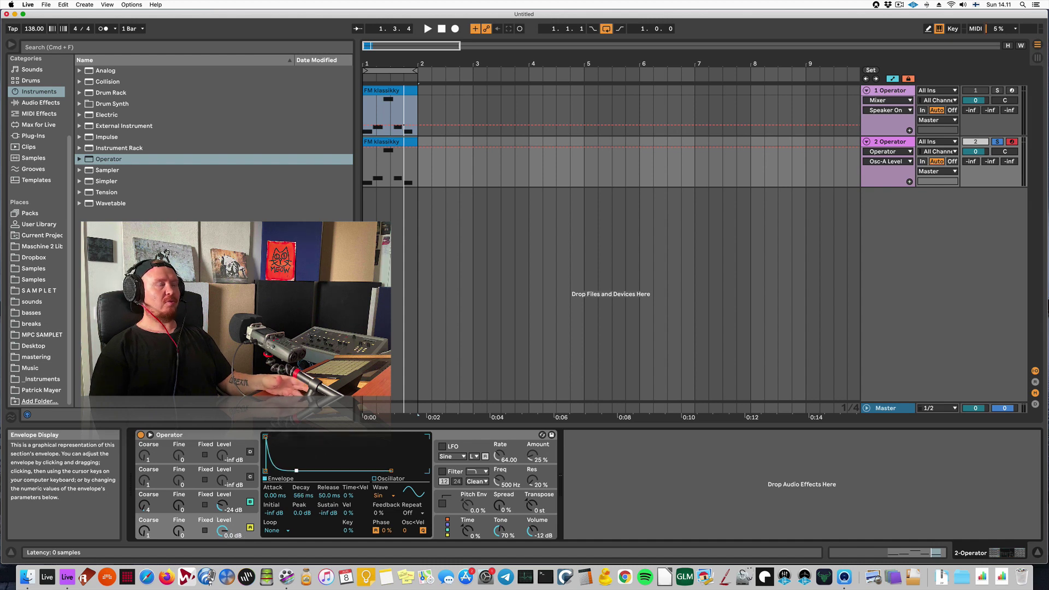
{"action": "key", "text": "space"}
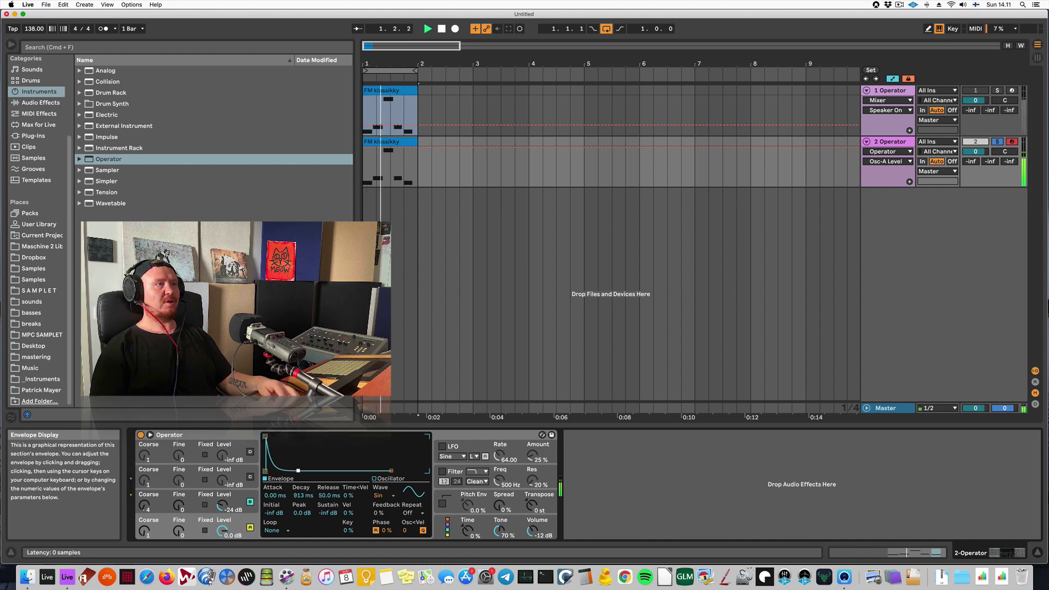
{"action": "left_click_drag", "start_coordinate": [297, 471], "coordinate": [301, 470]}
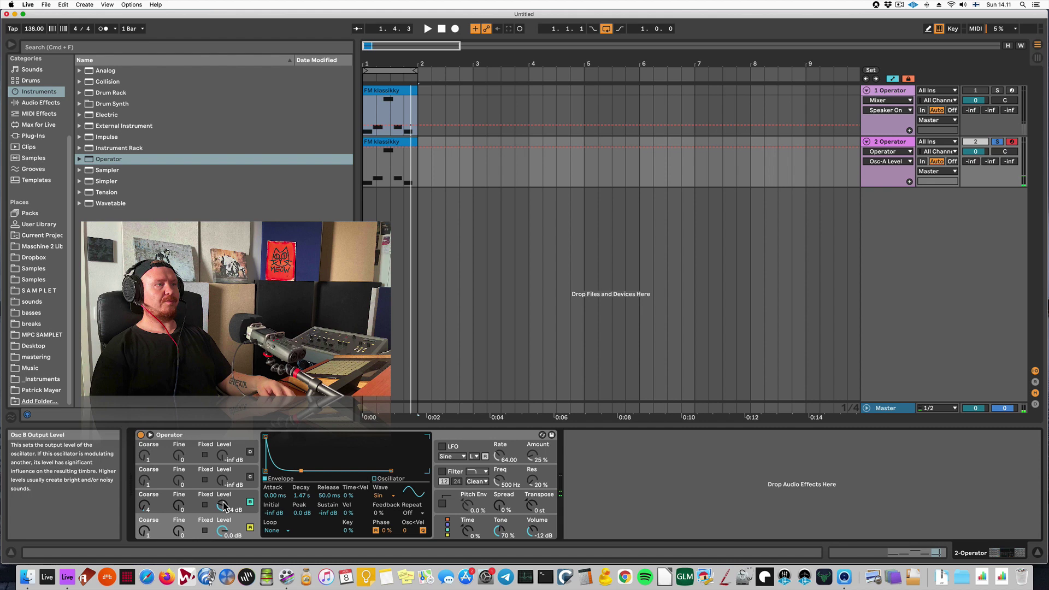
Enable Operator's filter with a 2.00 kHz frequency and raise its resonance to 67 % while the loop plays.
{"action": "left_click", "coordinate": [442, 471]}
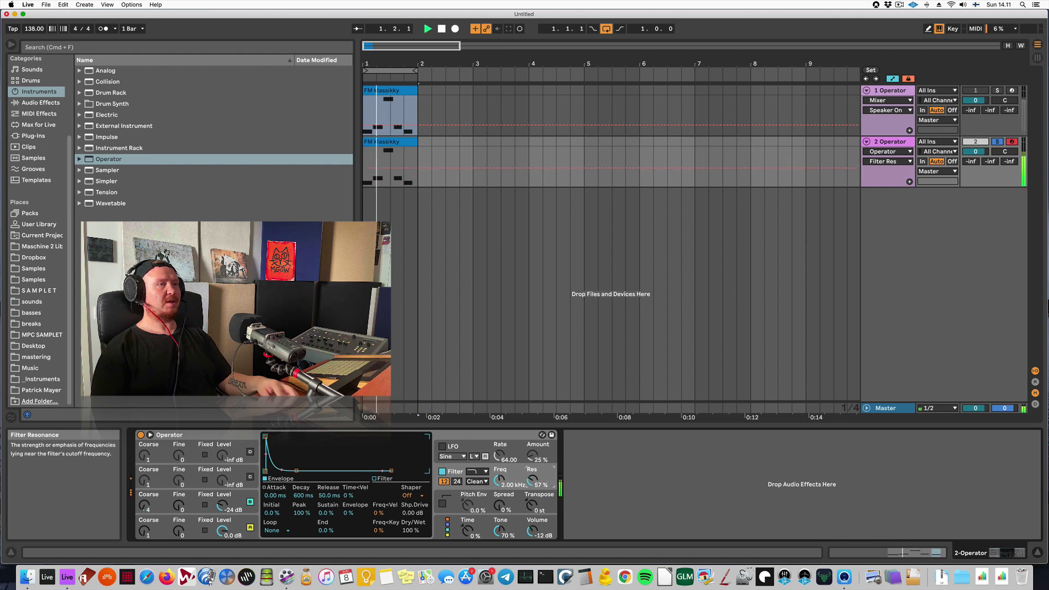
{"action": "left_click_drag", "start_coordinate": [532, 481], "coordinate": [532, 476]}
{"action": "key", "text": "space"}
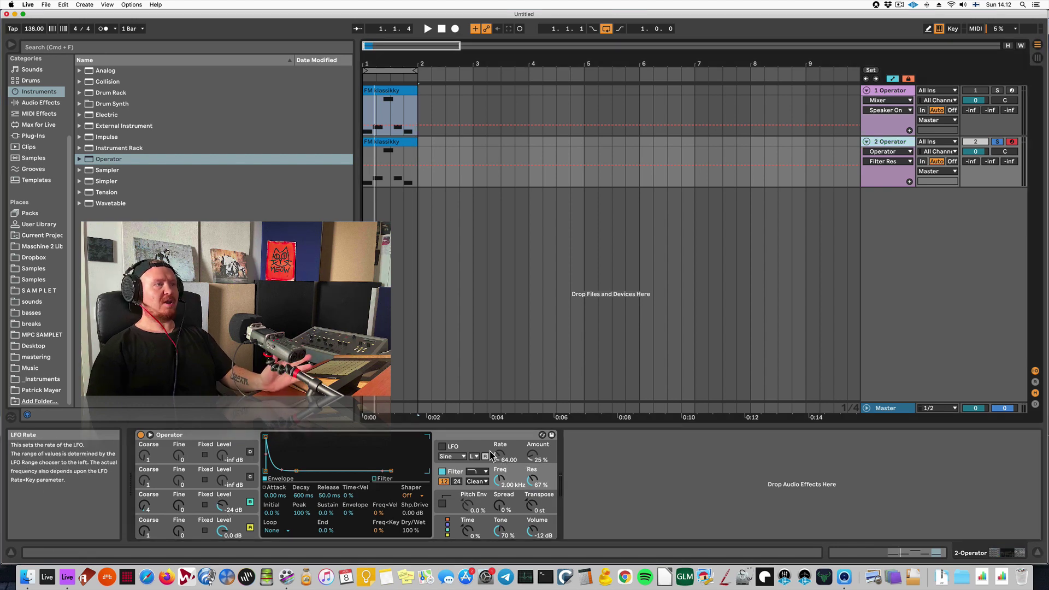
Set the filter's shaper type to Hard and play the loop to hear it.
{"action": "left_click", "coordinate": [413, 495]}
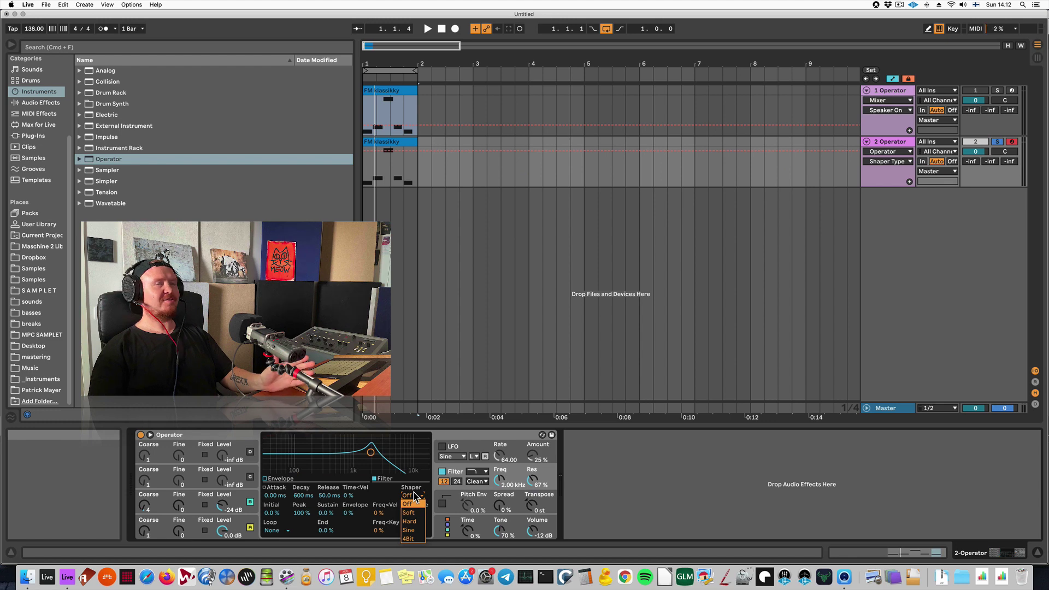
{"action": "left_click", "coordinate": [413, 523]}
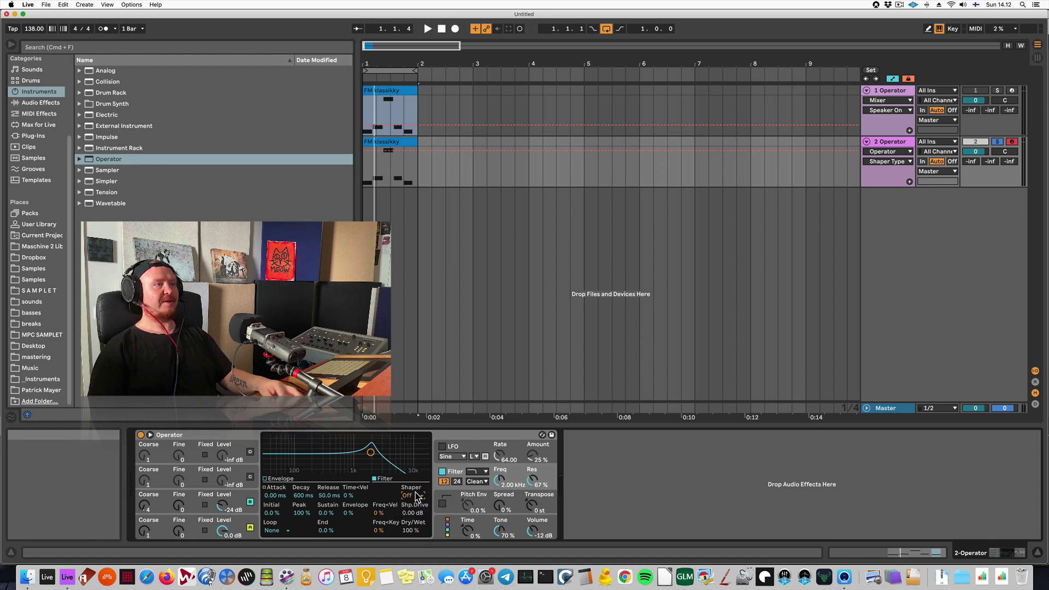
{"action": "key", "text": "space"}
{"action": "left_click", "coordinate": [416, 496]}
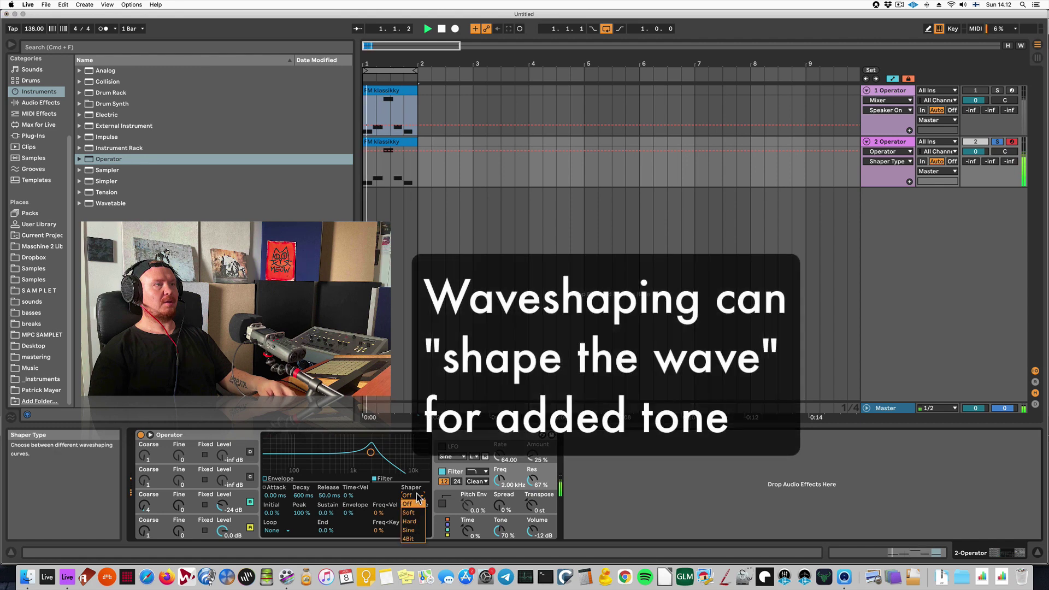
{"action": "left_click", "coordinate": [416, 512]}
{"action": "key", "text": "Down"}
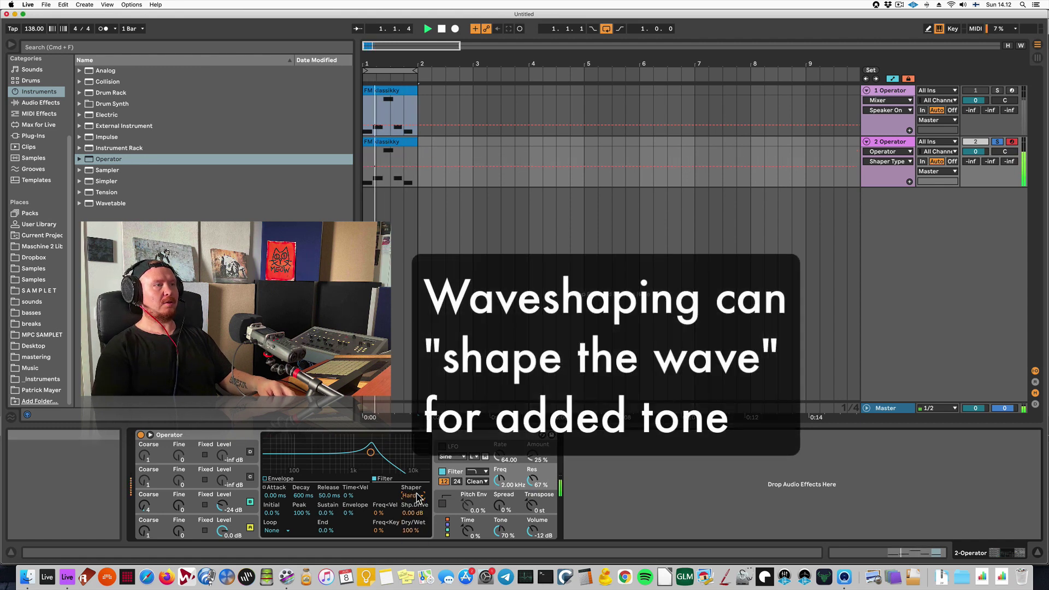
{"action": "key", "text": "space"}
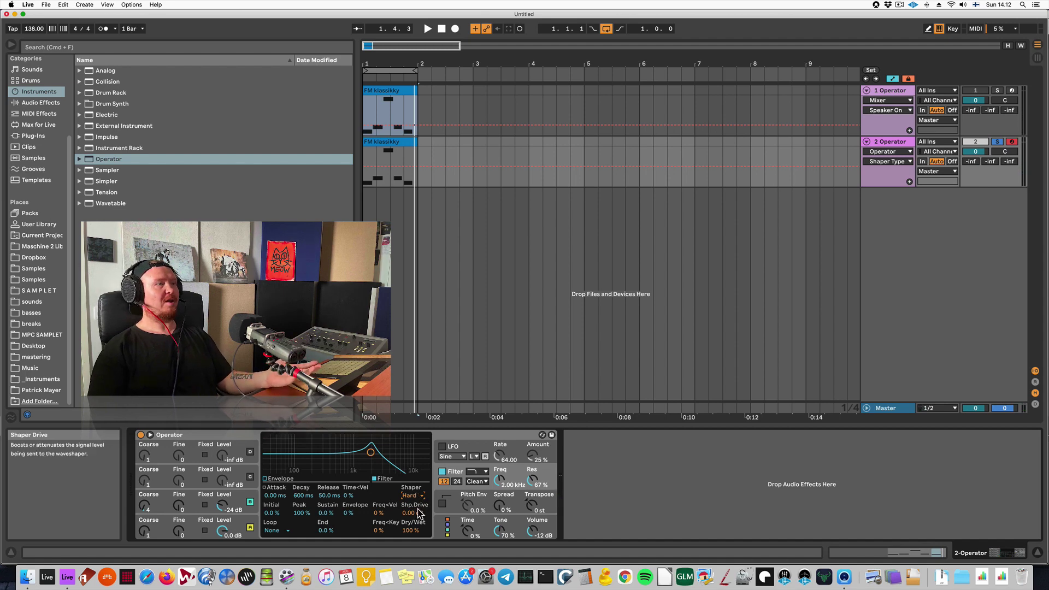
Lower the shaper drive to -9.94 dB and compare the patch with the original by soloing each track.
{"action": "key", "text": "space"}
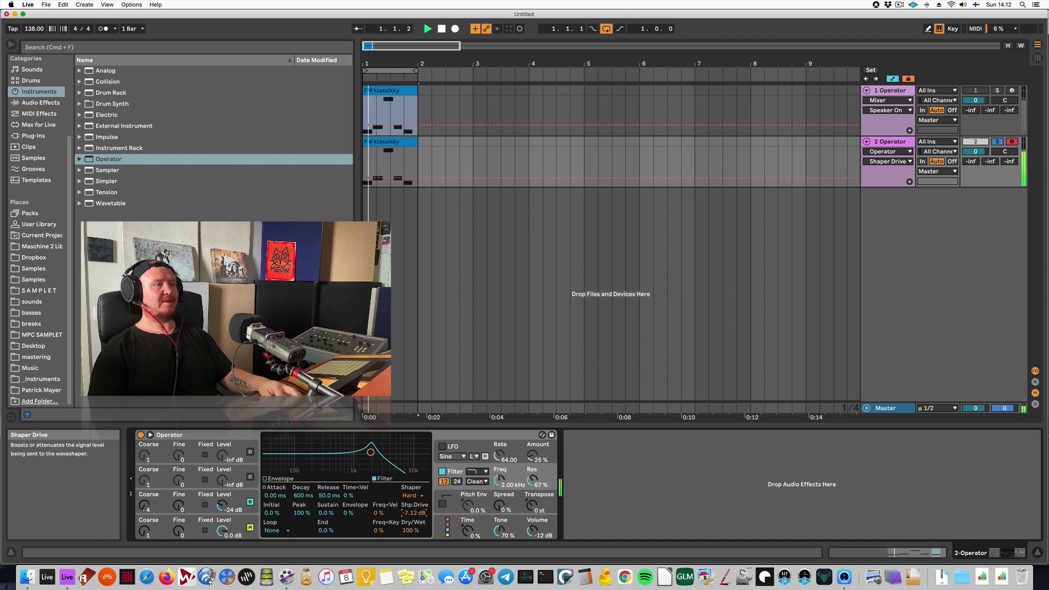
{"action": "left_click_drag", "start_coordinate": [414, 513], "coordinate": [414, 530]}
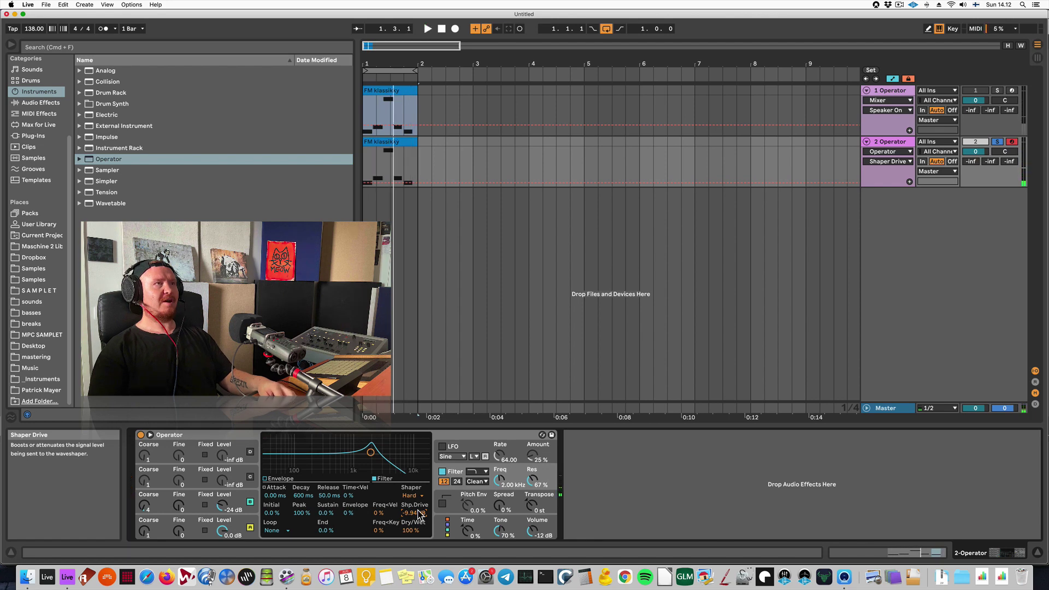
{"action": "left_click", "coordinate": [997, 90]}
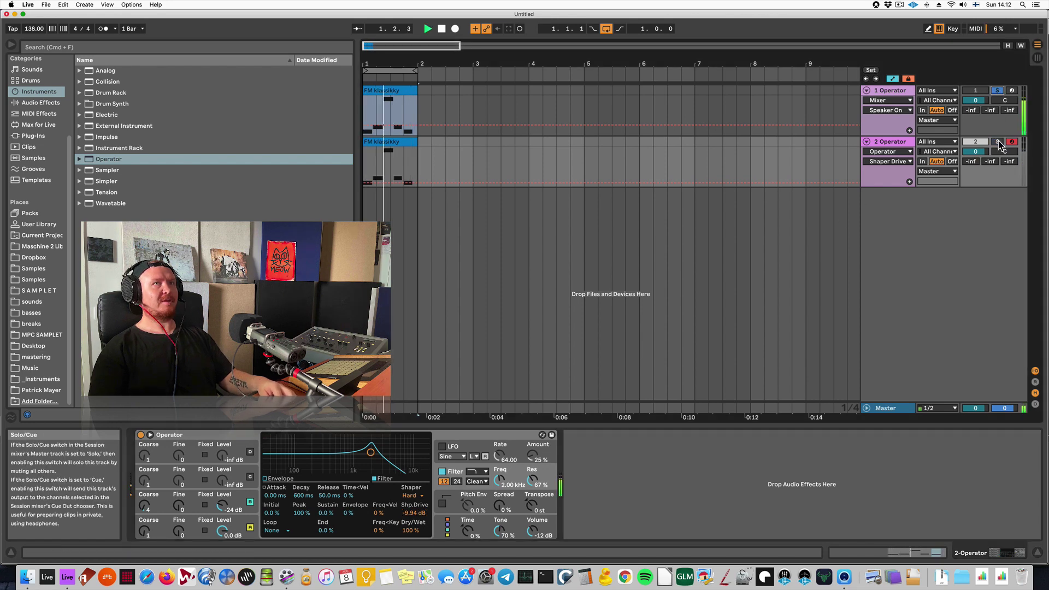
{"action": "left_click", "coordinate": [998, 142]}
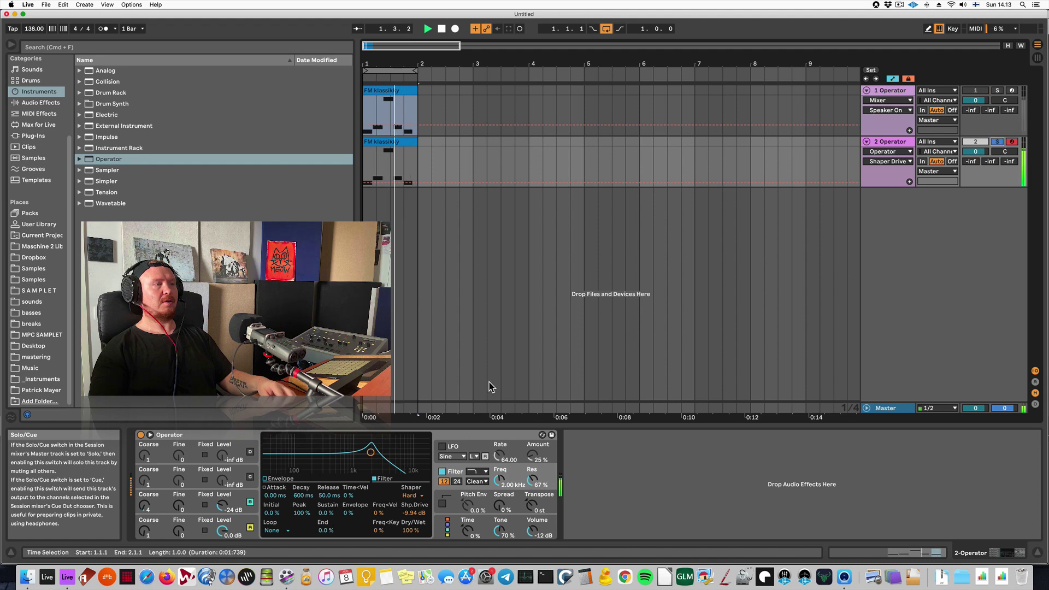
Examine the amplitude envelopes of oscillators B and A in alternation.
{"action": "left_click", "coordinate": [222, 505]}
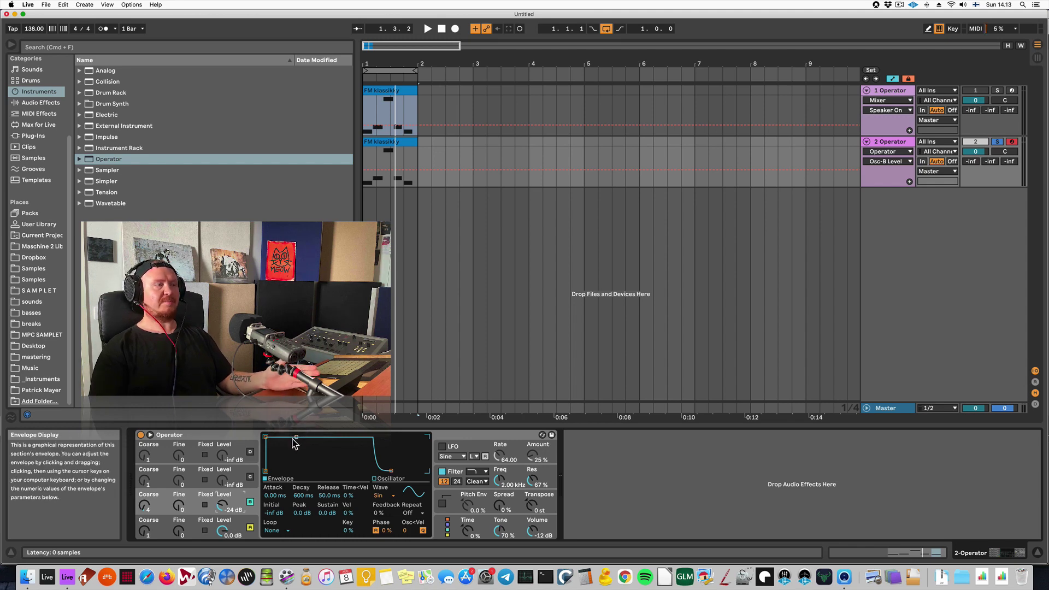
{"action": "left_click", "coordinate": [223, 531]}
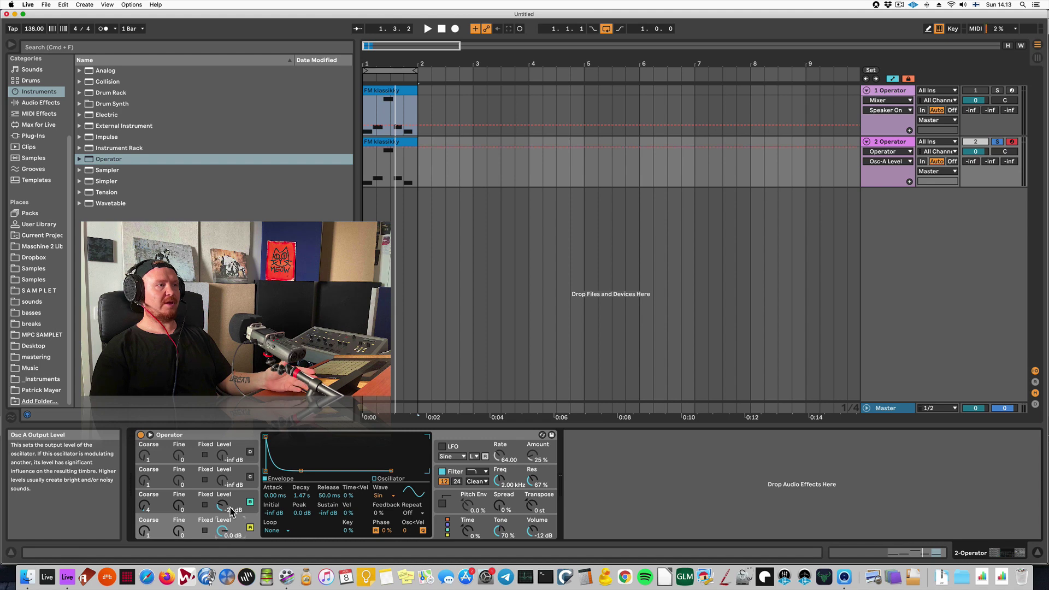
{"action": "left_click", "coordinate": [231, 511]}
{"action": "left_click", "coordinate": [224, 532]}
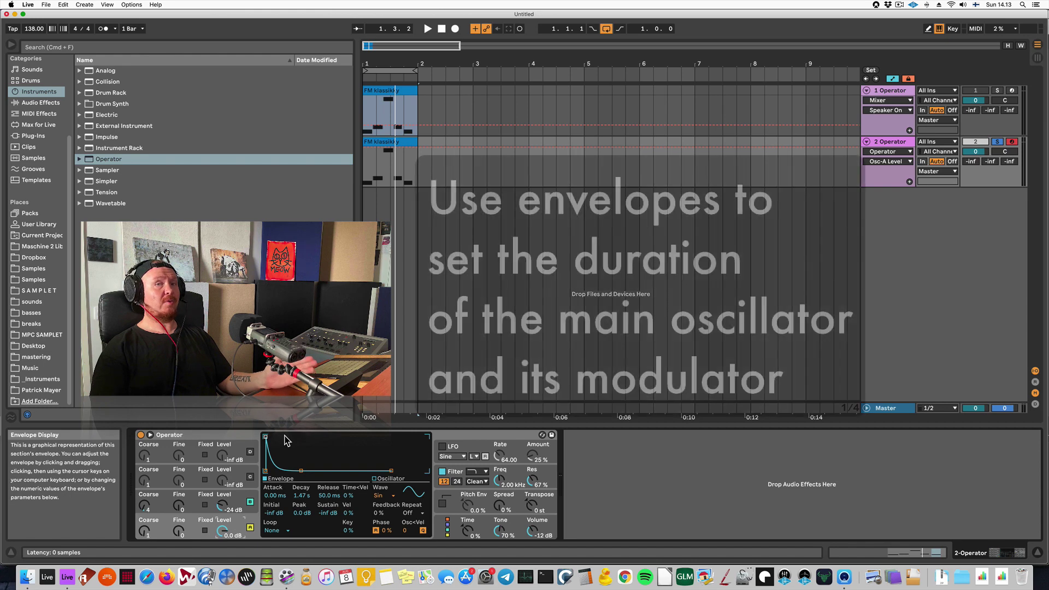
Try oscillator B's envelope with sustain at -inf dB, then at 0.0 dB with a 1.66 s decay, during playback.
{"action": "left_click", "coordinate": [225, 507]}
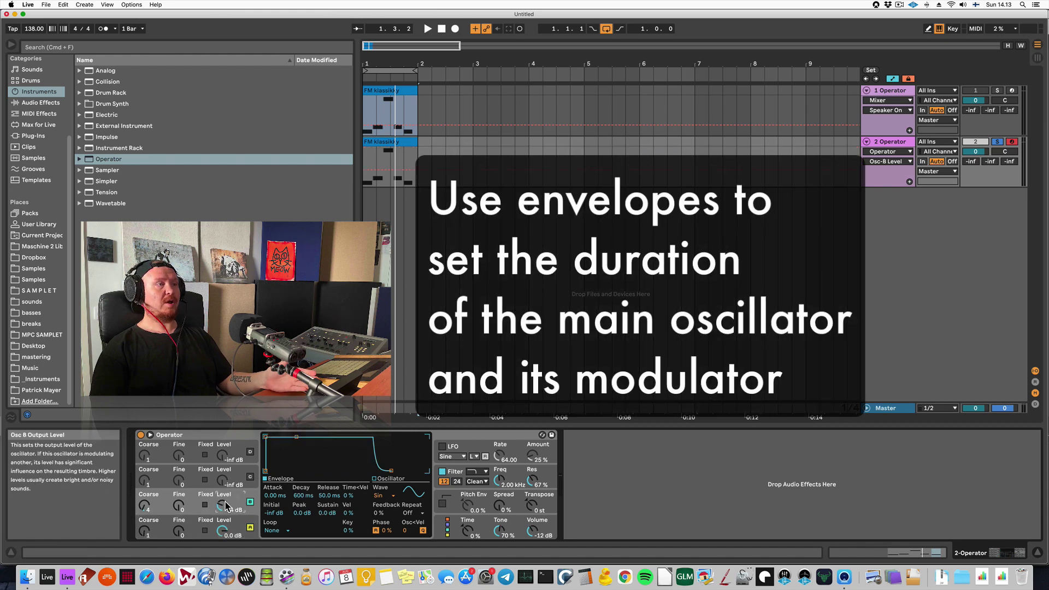
{"action": "left_click_drag", "start_coordinate": [299, 441], "coordinate": [298, 471]}
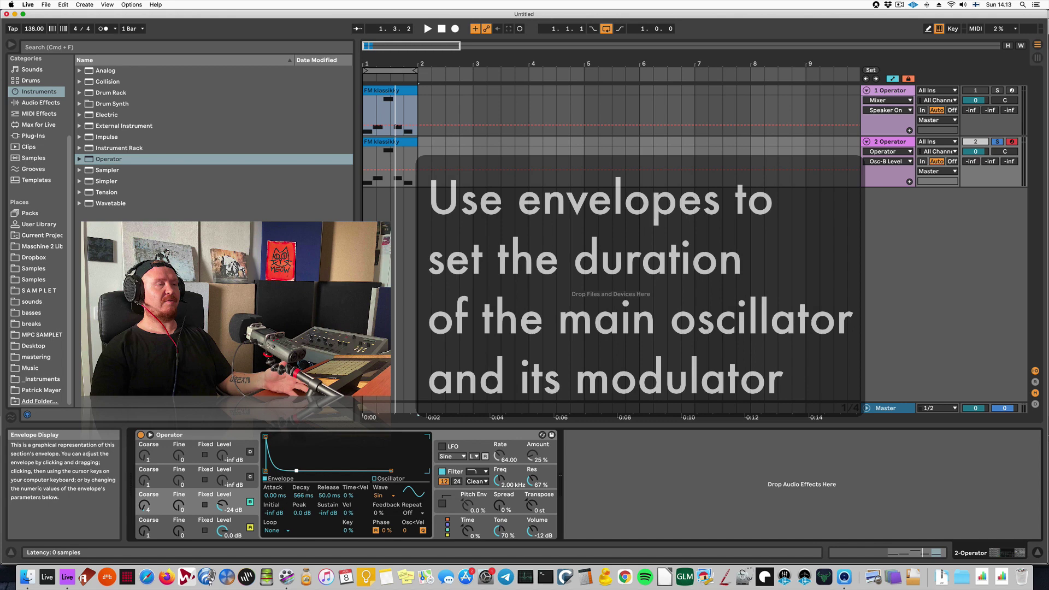
{"action": "key", "text": "space"}
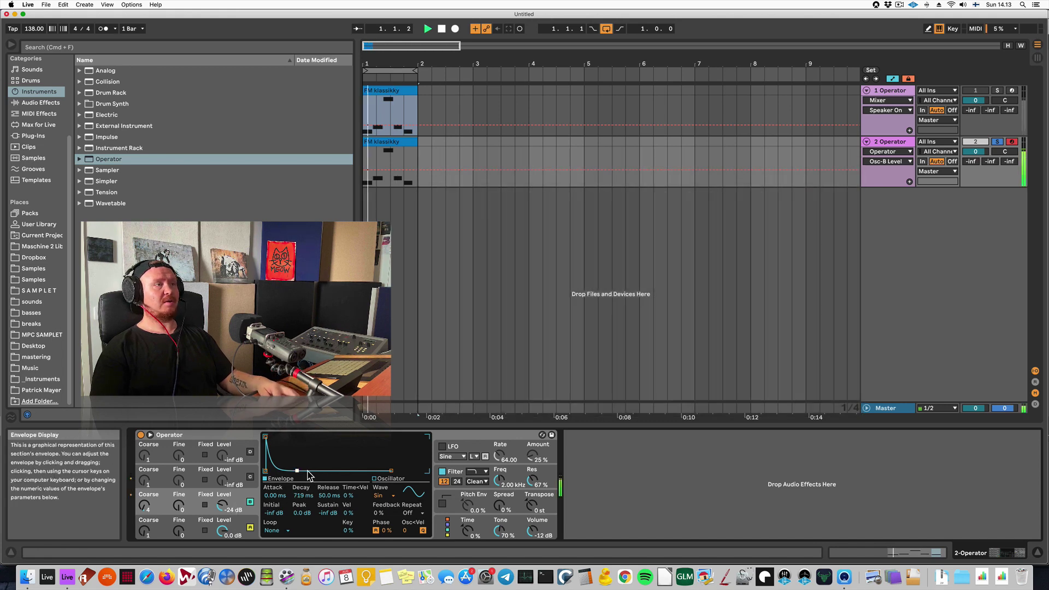
{"action": "left_click_drag", "start_coordinate": [298, 471], "coordinate": [302, 437]}
{"action": "key", "text": "space"}
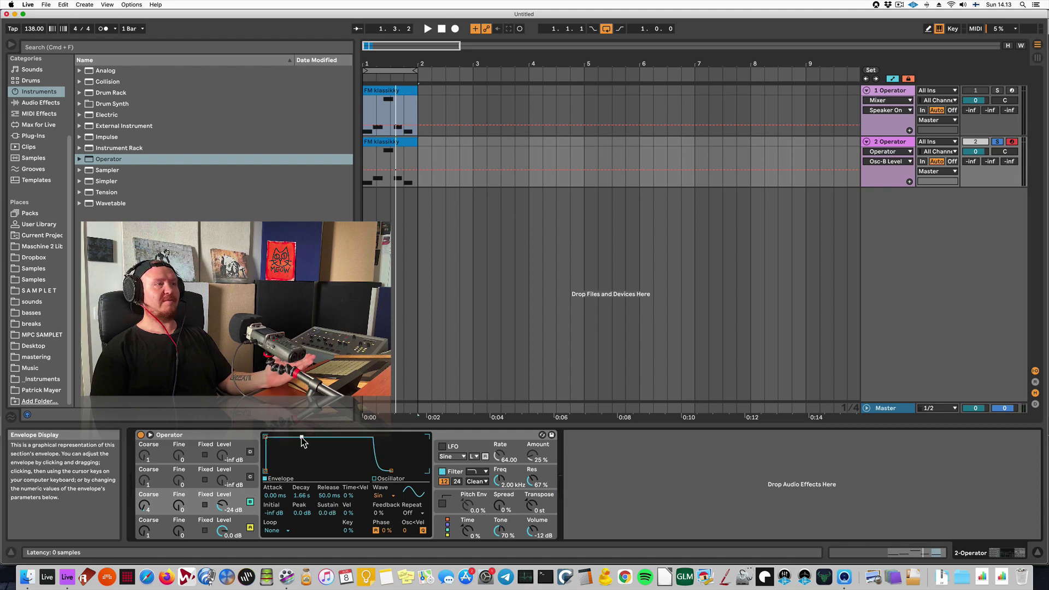
Try oscillator A's envelope with 0.0 dB sustain and a 913 ms decay, then undo that change.
{"action": "left_click", "coordinate": [242, 514]}
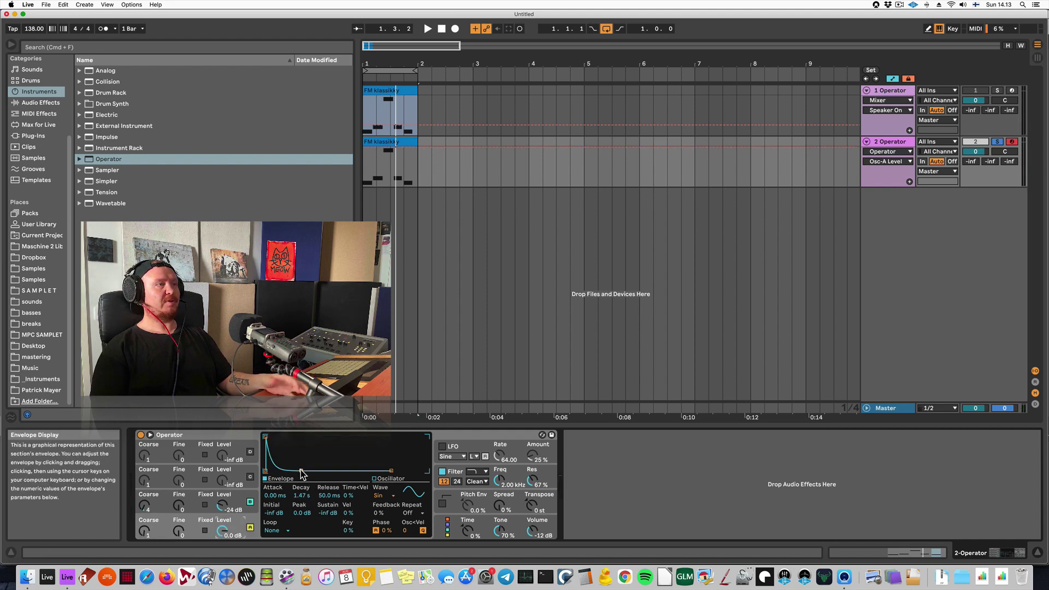
{"action": "left_click_drag", "start_coordinate": [301, 471], "coordinate": [300, 437]}
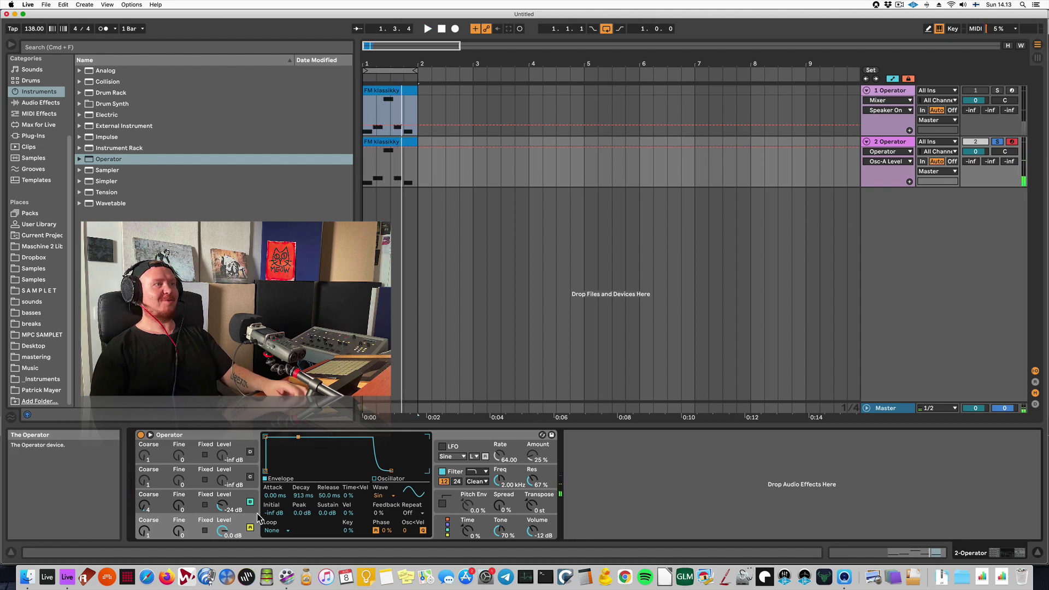
{"action": "key", "text": "super+z"}
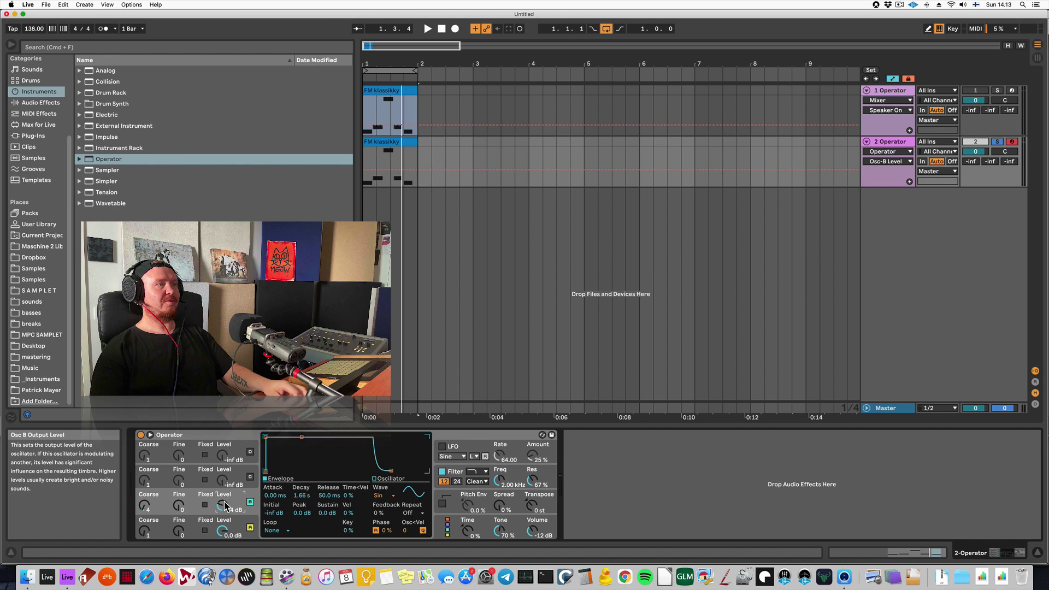
Set oscillator B's envelope to -inf dB sustain and a 1.31 s decay while the loop plays.
{"action": "key", "text": "space"}
{"action": "left_click_drag", "start_coordinate": [301, 471], "coordinate": [300, 471]}
{"action": "key", "text": "space"}
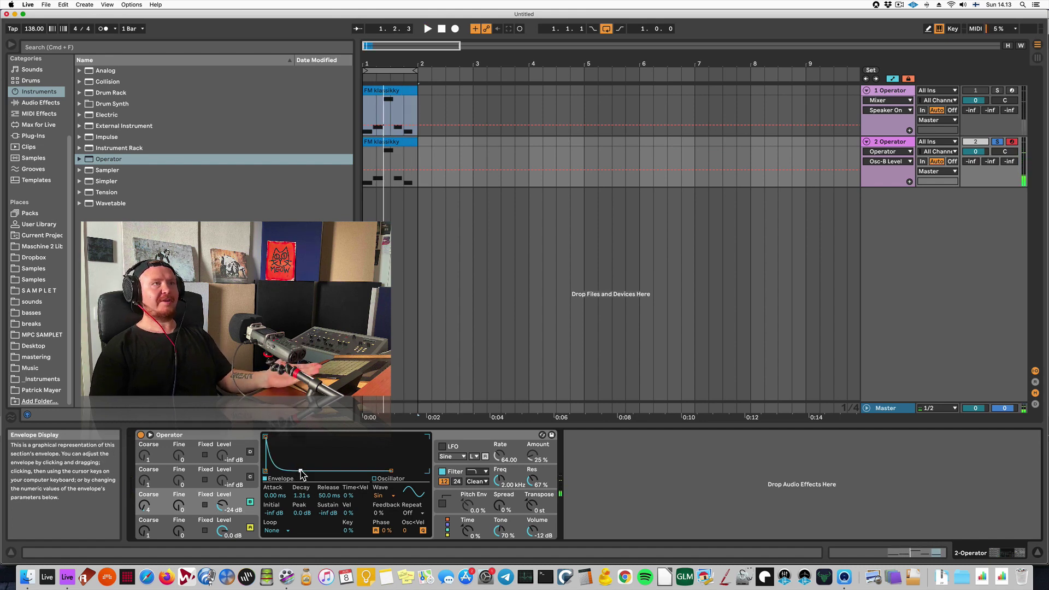
Solo the first track during playback to compare the original sound with the new patch.
{"action": "left_click", "coordinate": [997, 91]}
{"action": "key", "text": "space"}
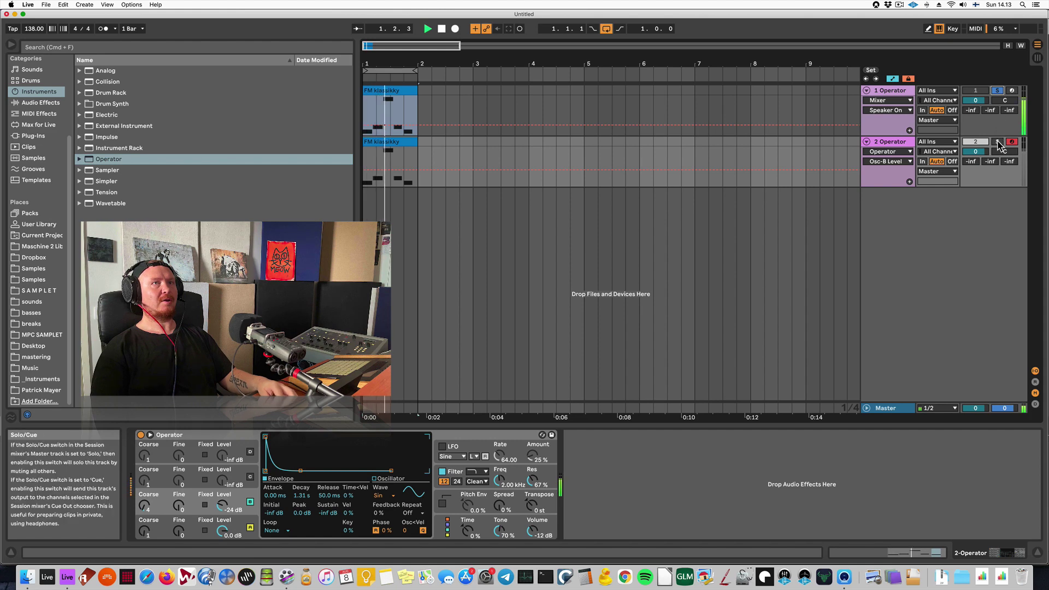
{"action": "key", "text": "space"}
Switch off Hybrid Reverb on the first track and compare its dry sound with the soloed second track.
{"action": "left_click", "coordinate": [897, 92]}
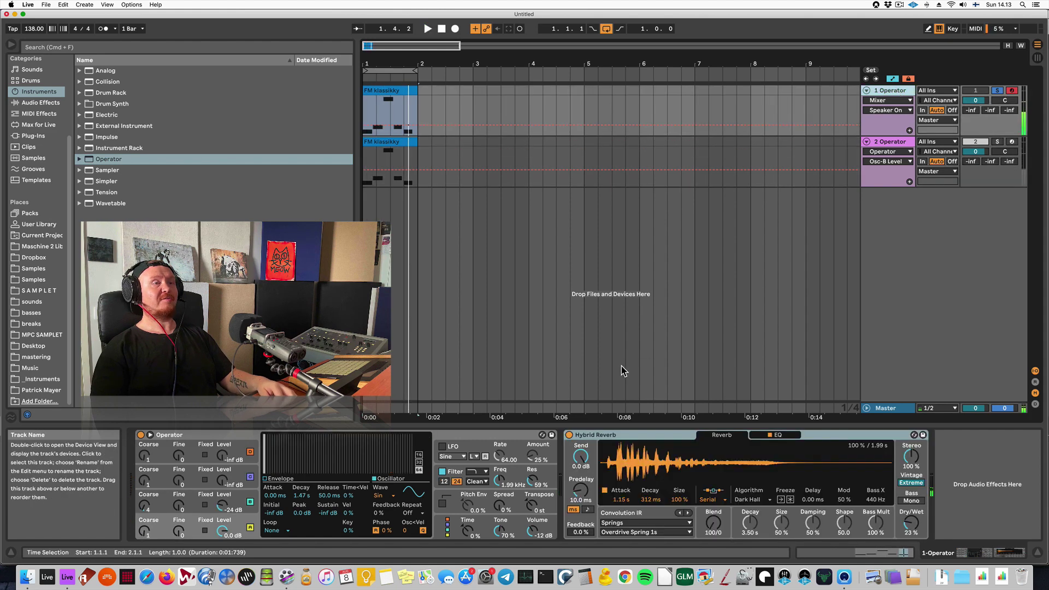
{"action": "left_click", "coordinate": [569, 436]}
{"action": "key", "text": "space"}
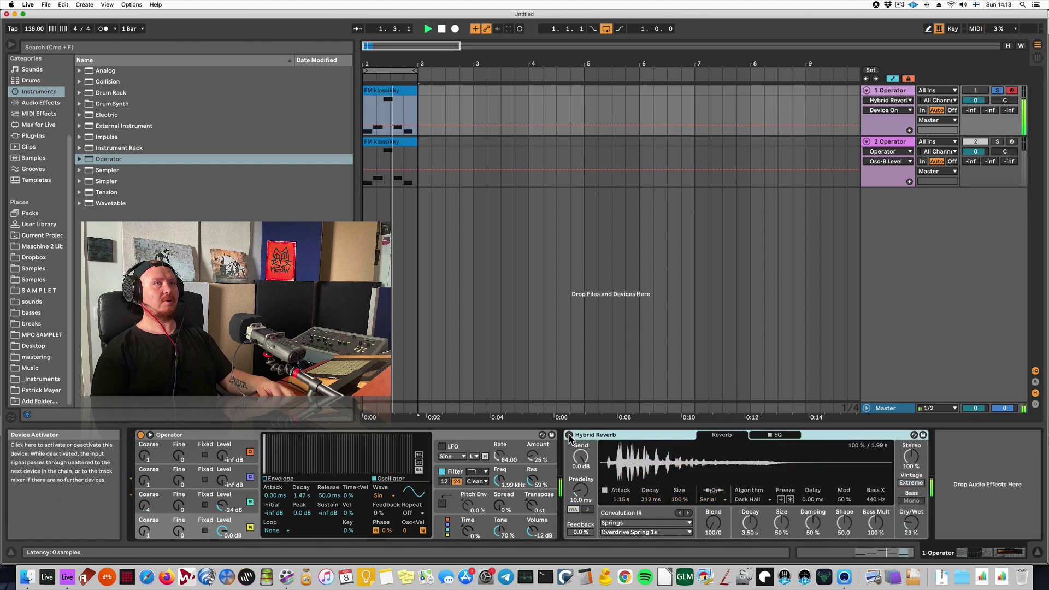
{"action": "left_click", "coordinate": [997, 142]}
{"action": "left_click", "coordinate": [881, 142]}
{"action": "key", "text": "space"}
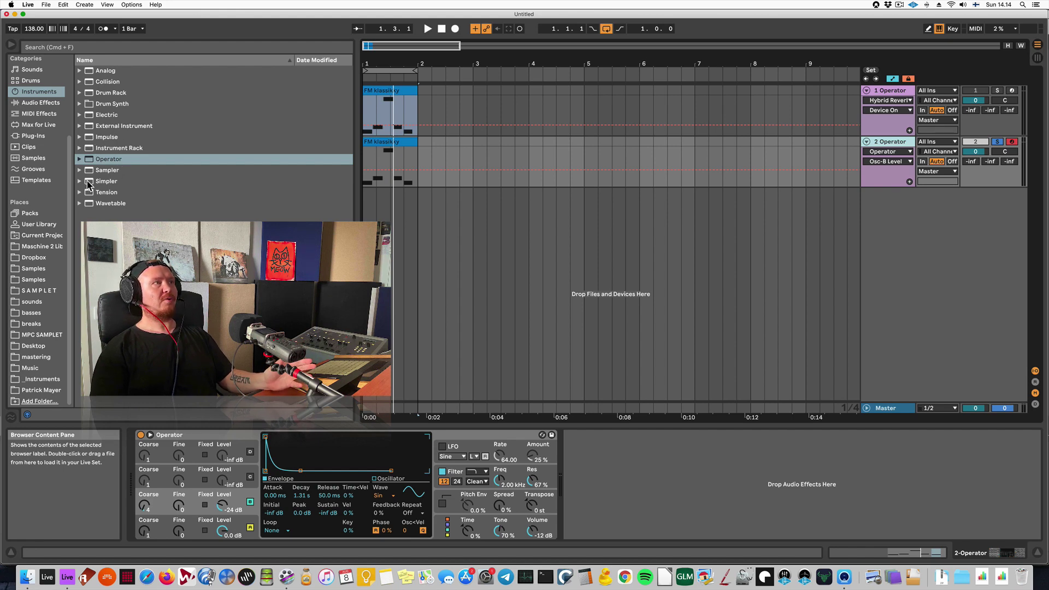
Add a Hybrid Reverb audio effect after Operator on the second track.
{"action": "left_click", "coordinate": [41, 103]}
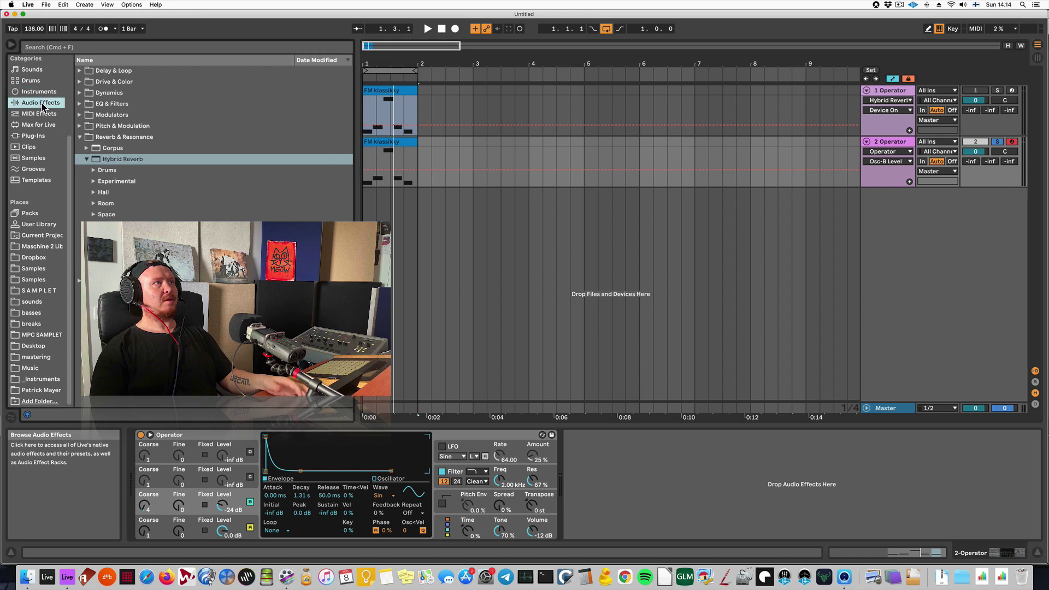
{"action": "double_click", "coordinate": [121, 164]}
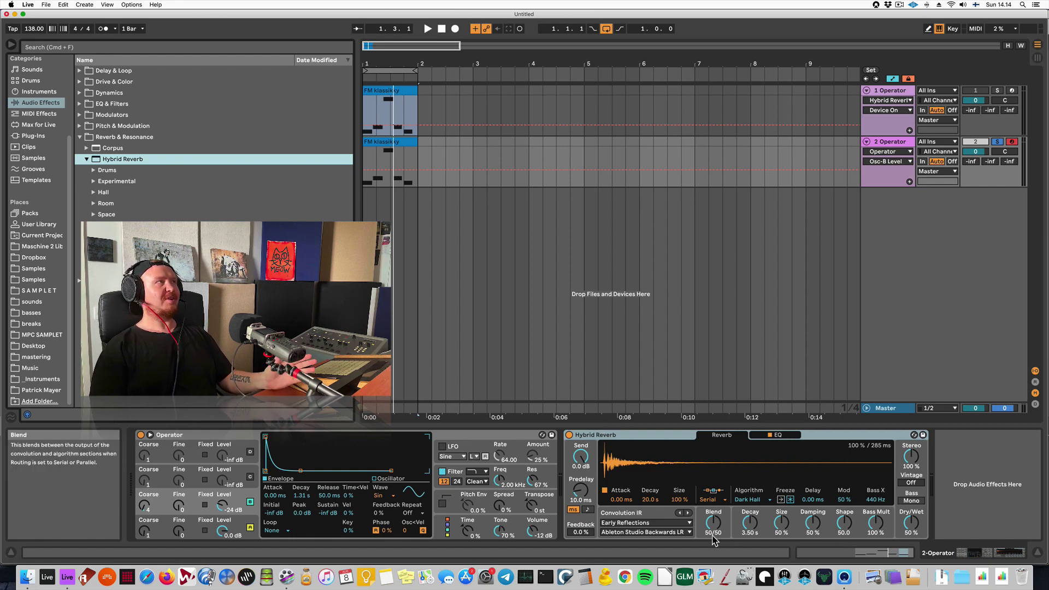
Load the Awesome Stereo Spring impulse response from Springs in Hybrid Reverb and set the blend to 100/0.
{"action": "left_click", "coordinate": [649, 522]}
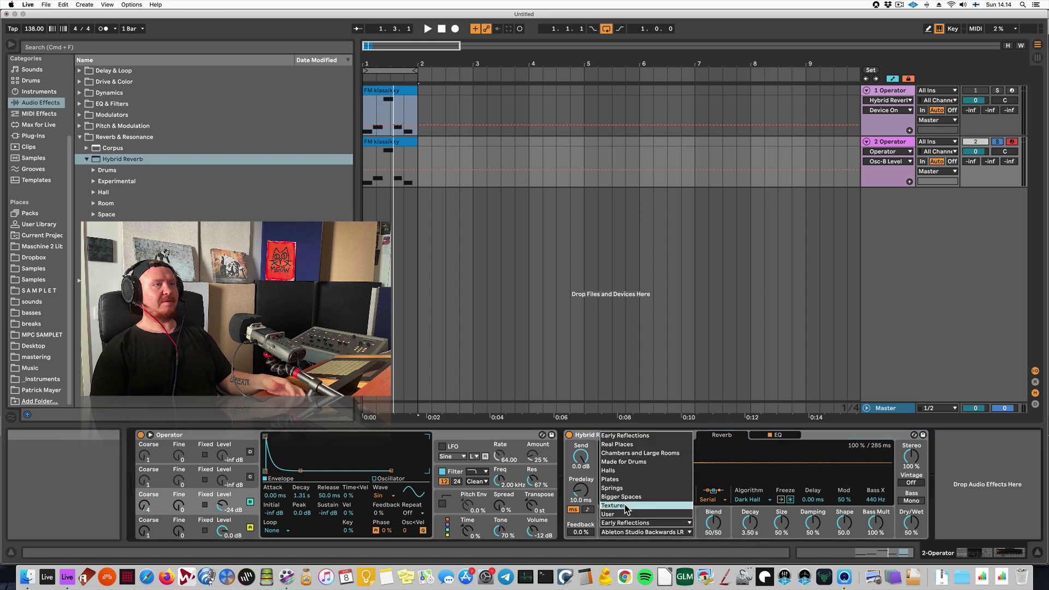
{"action": "left_click", "coordinate": [628, 493]}
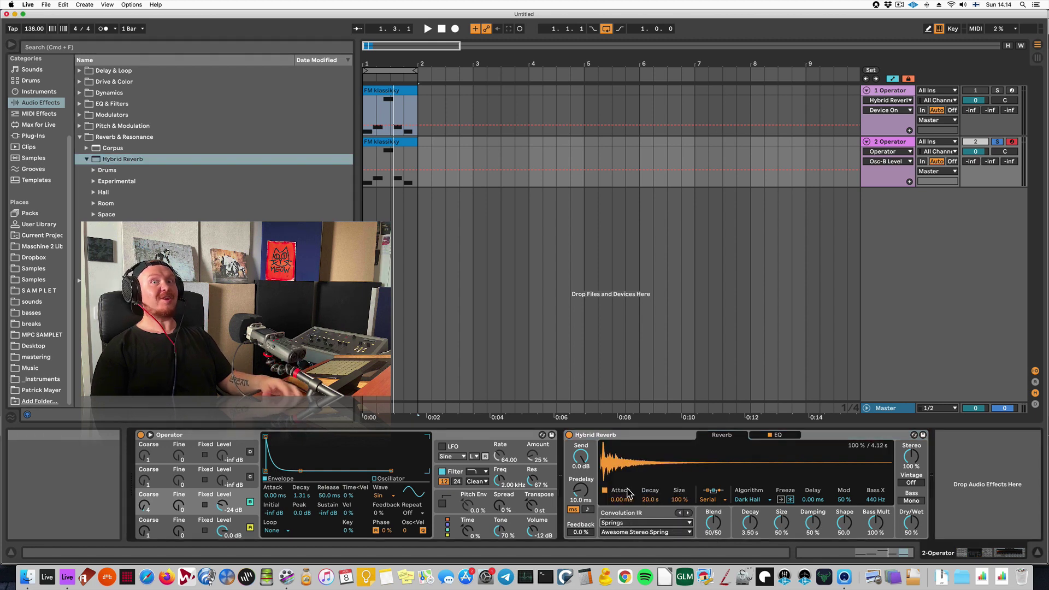
{"action": "key", "text": "space"}
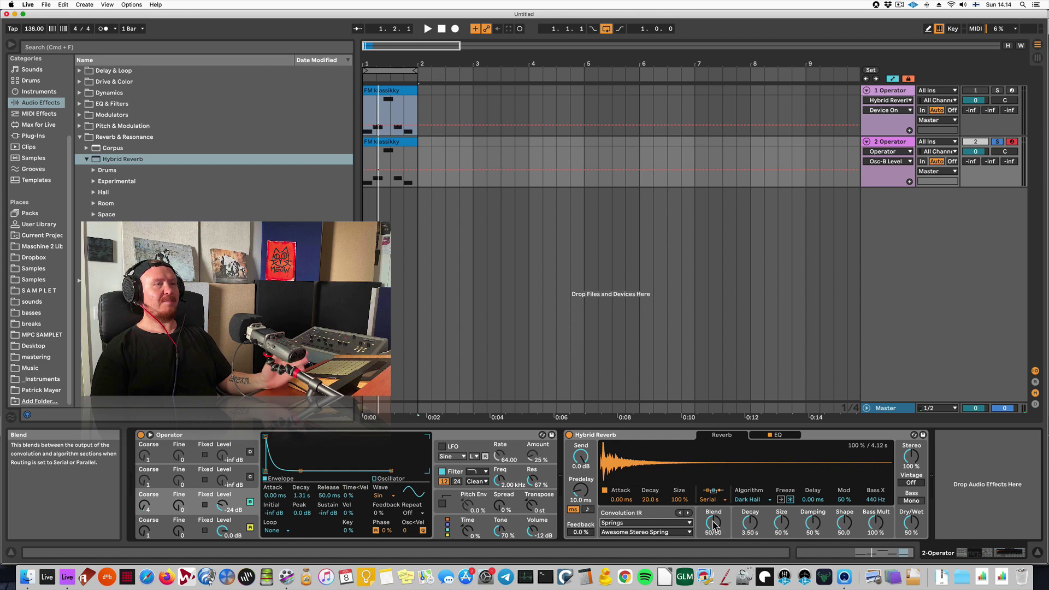
{"action": "left_click_drag", "start_coordinate": [713, 525], "coordinate": [713, 508]}
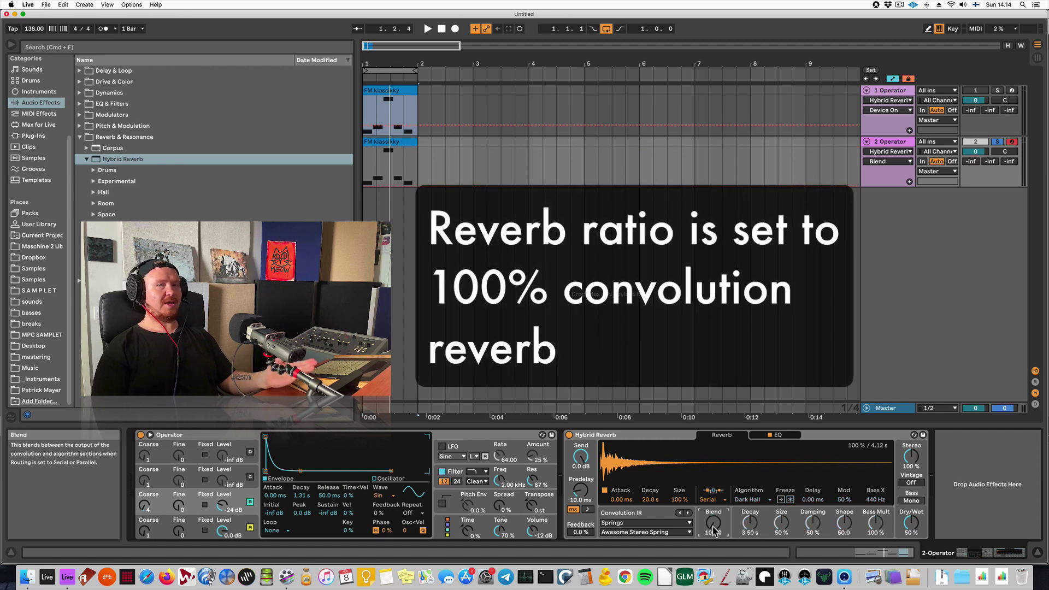
Shorten the convolution impulse response's decay to 2.38 s while listening to the loop.
{"action": "key", "text": "space"}
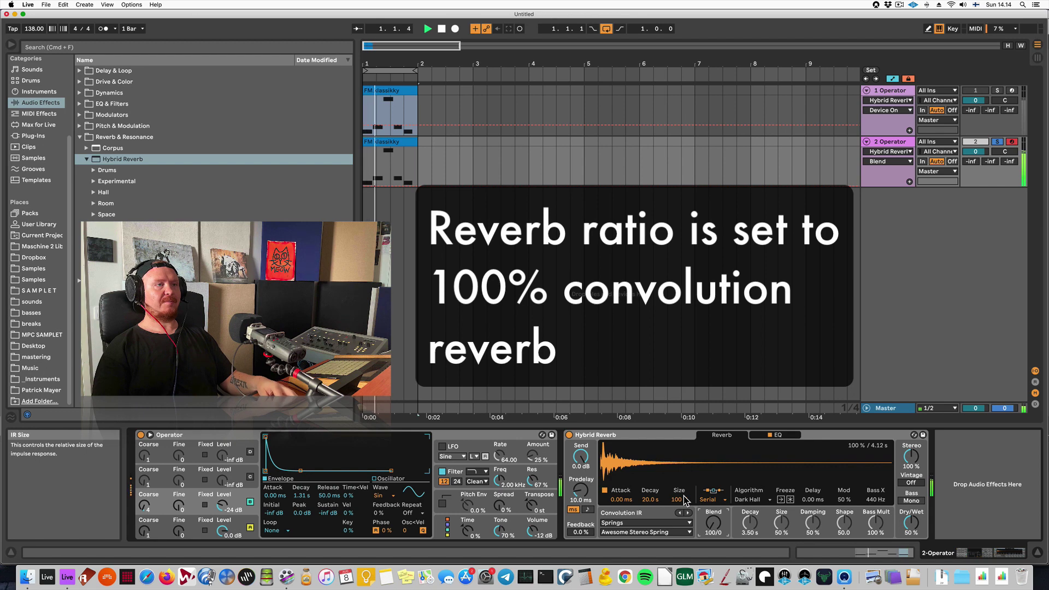
{"action": "left_click_drag", "start_coordinate": [650, 499], "coordinate": [650, 504]}
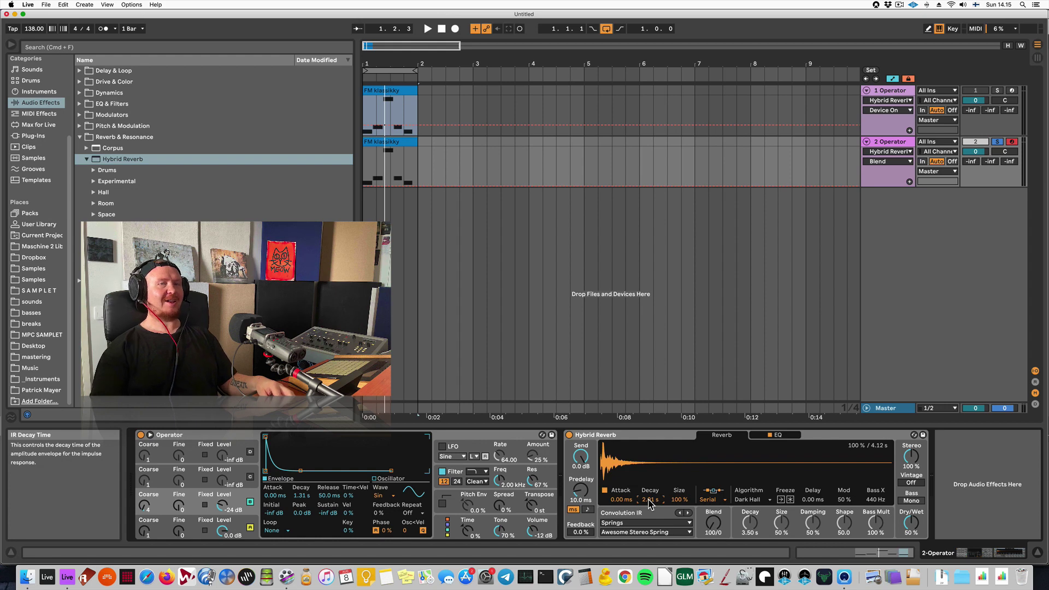
{"action": "key", "text": "space"}
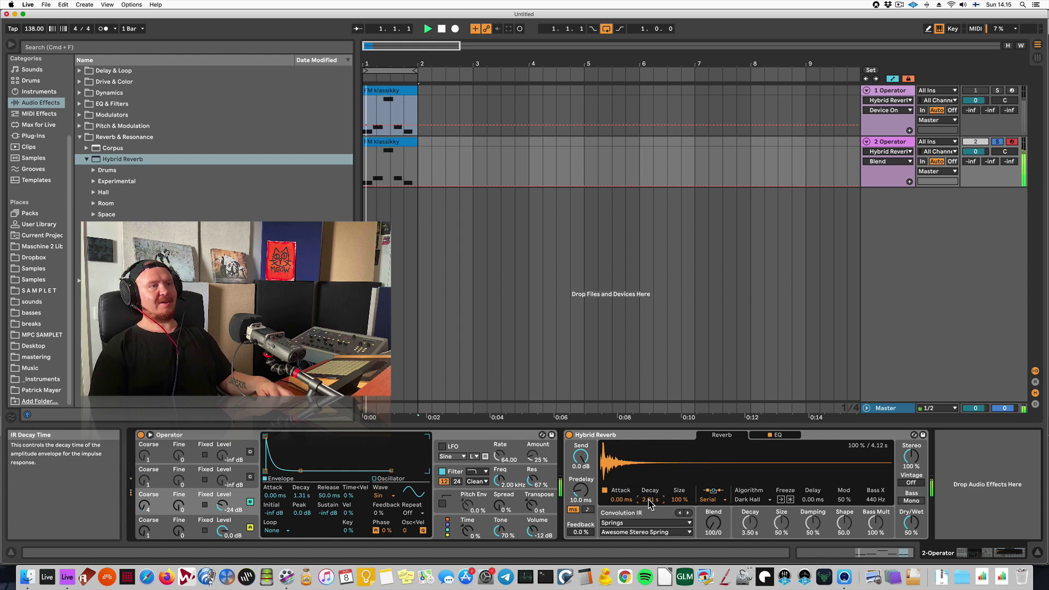
{"action": "left_click_drag", "start_coordinate": [650, 503], "coordinate": [650, 462]}
{"action": "key", "text": "space"}
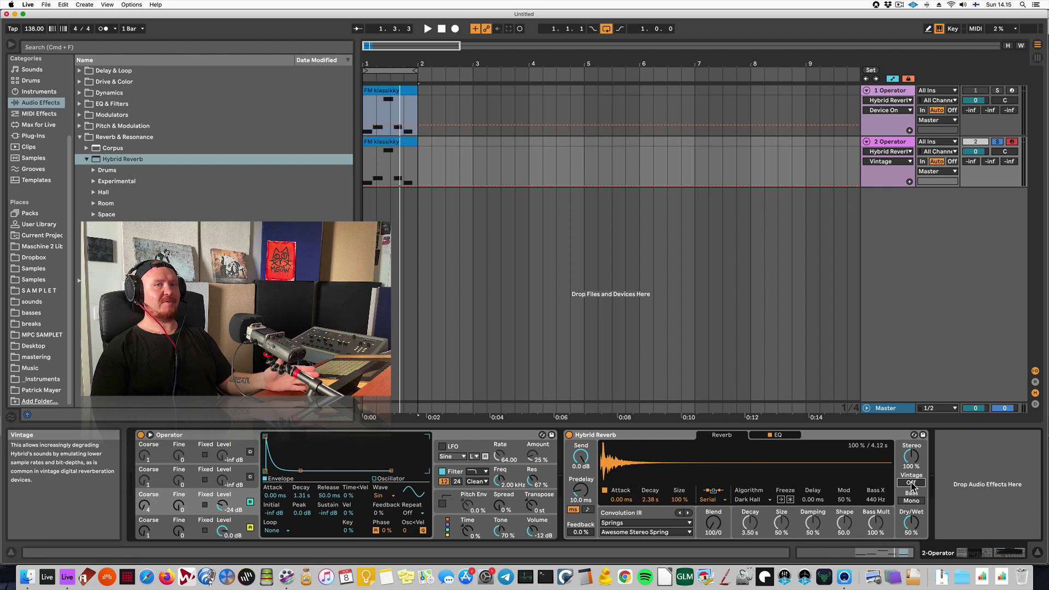
Set Hybrid Reverb's Vintage mode to Extreme during playback and compare the sound with the reverb bypassed.
{"action": "key", "text": "space"}
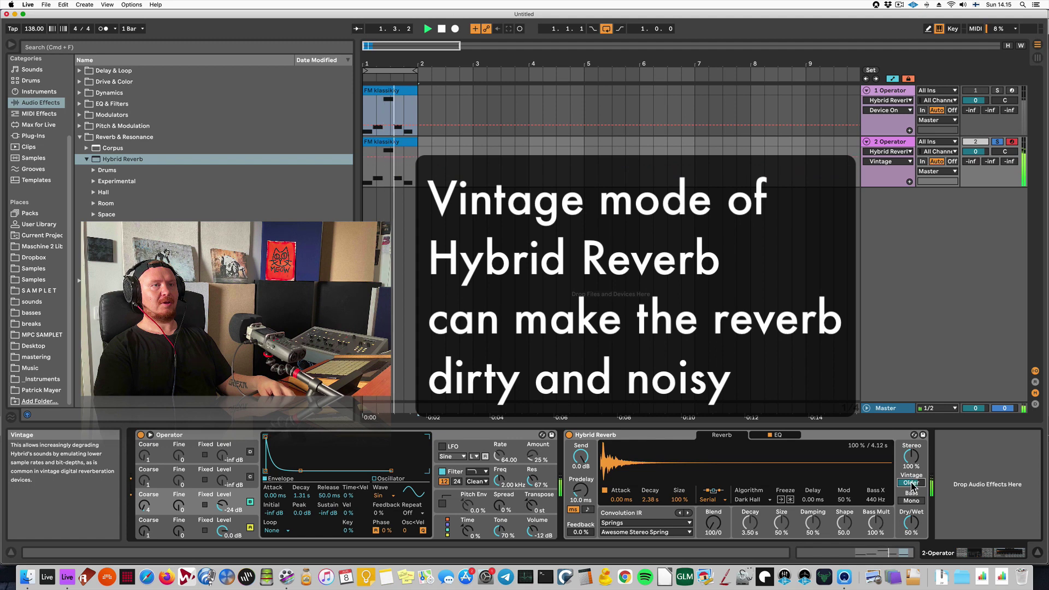
{"action": "left_click_drag", "start_coordinate": [912, 483], "coordinate": [911, 472]}
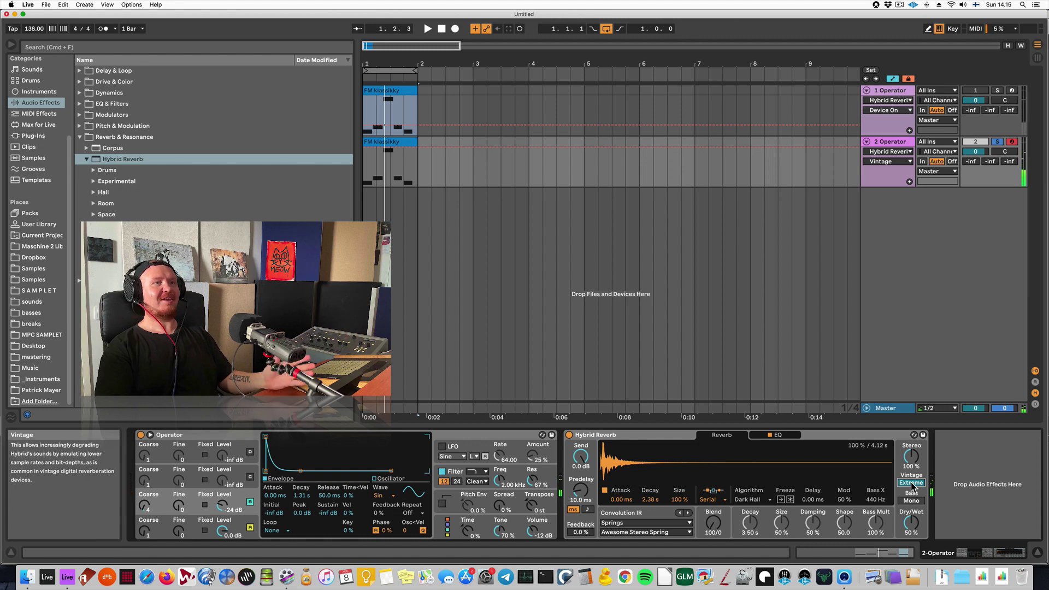
{"action": "left_click", "coordinate": [569, 435]}
{"action": "left_click", "coordinate": [569, 435]}
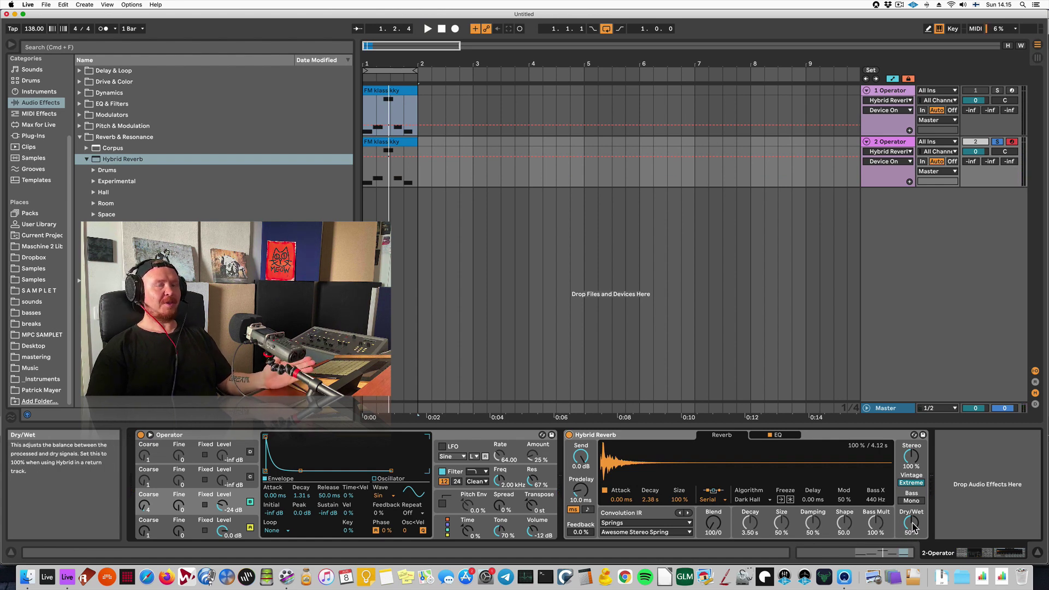
Reduce Hybrid Reverb's Dry/Wet to 26% and compare the loop with the reverb bypassed.
{"action": "left_click_drag", "start_coordinate": [912, 527], "coordinate": [912, 562]}
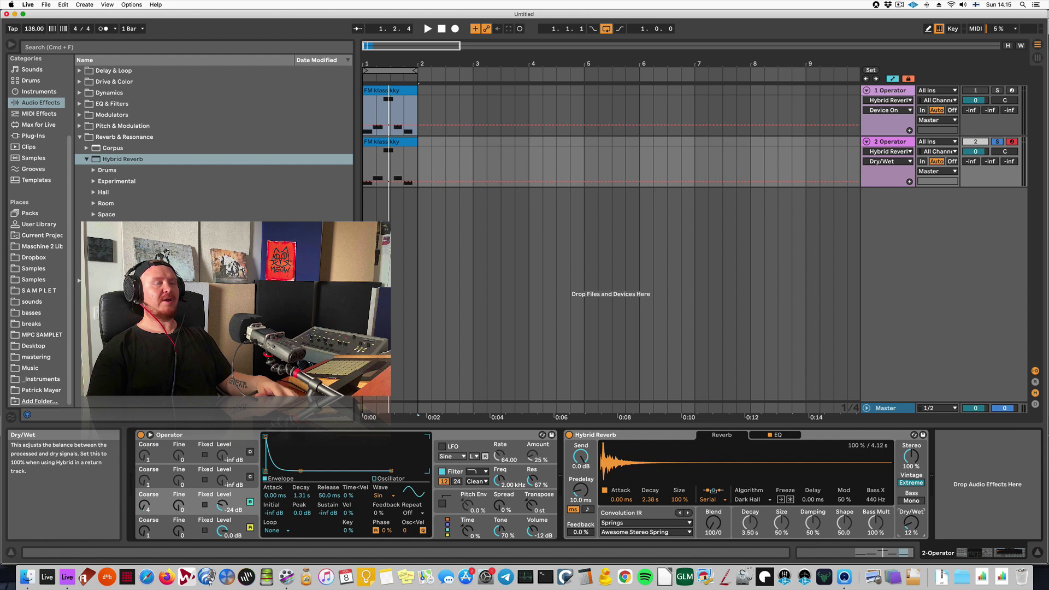
{"action": "key", "text": "space"}
{"action": "left_click_drag", "start_coordinate": [913, 527], "coordinate": [912, 511]}
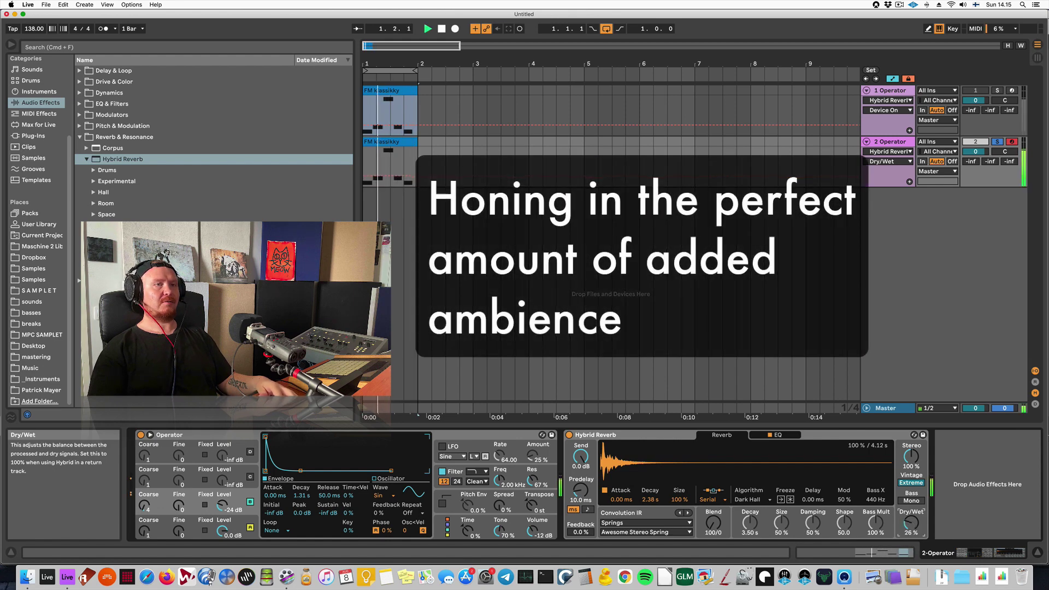
{"action": "left_click", "coordinate": [570, 435]}
{"action": "left_click", "coordinate": [570, 435]}
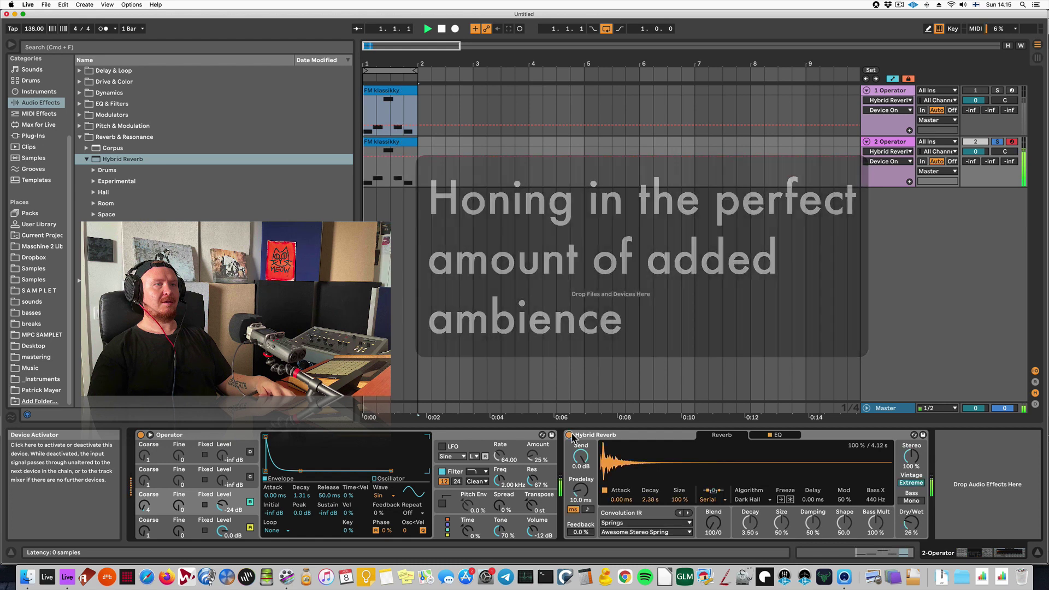
{"action": "key", "text": "space"}
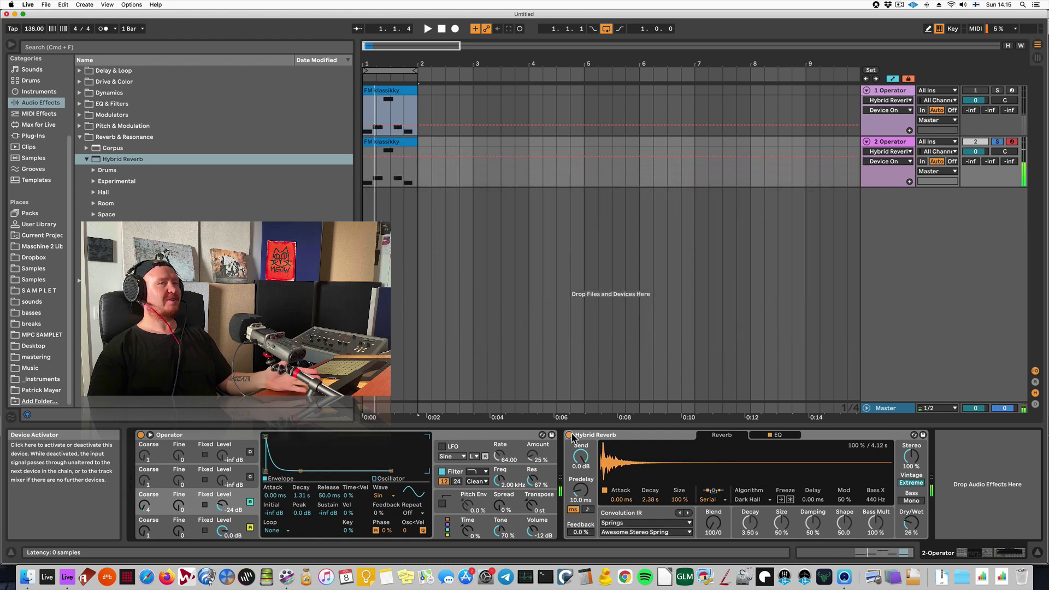
Set Hybrid Reverb's Vintage mode to Older and compare the loop with the reverb switched off and on.
{"action": "left_click", "coordinate": [911, 483]}
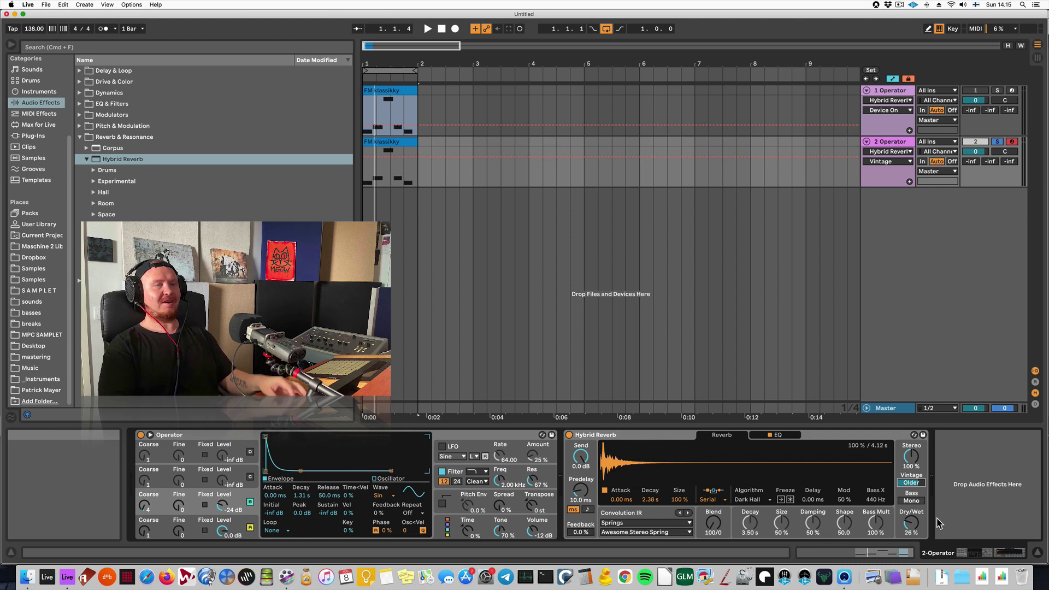
{"action": "key", "text": "space"}
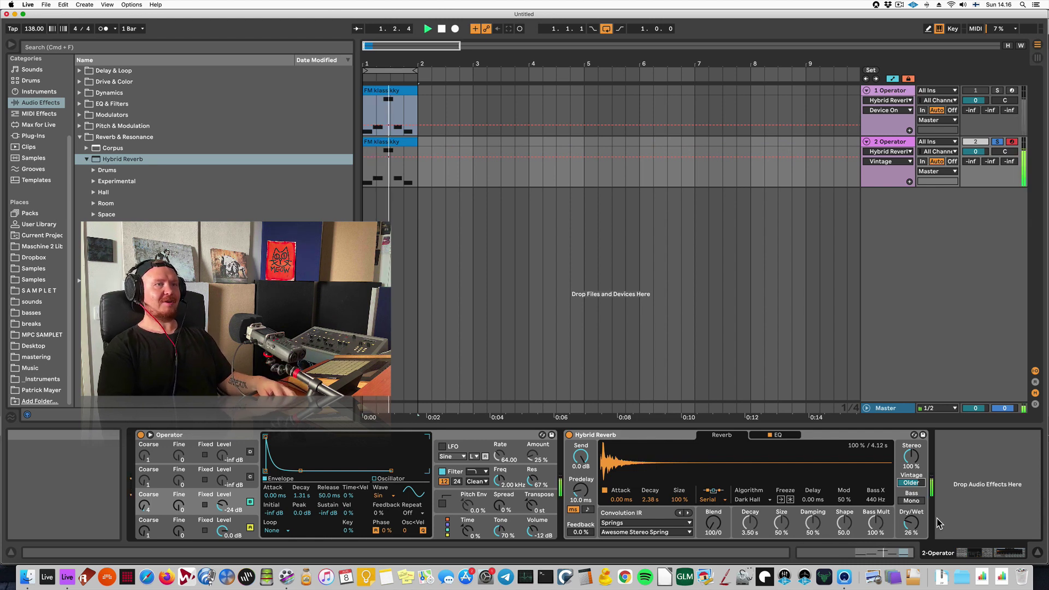
{"action": "left_click", "coordinate": [568, 436]}
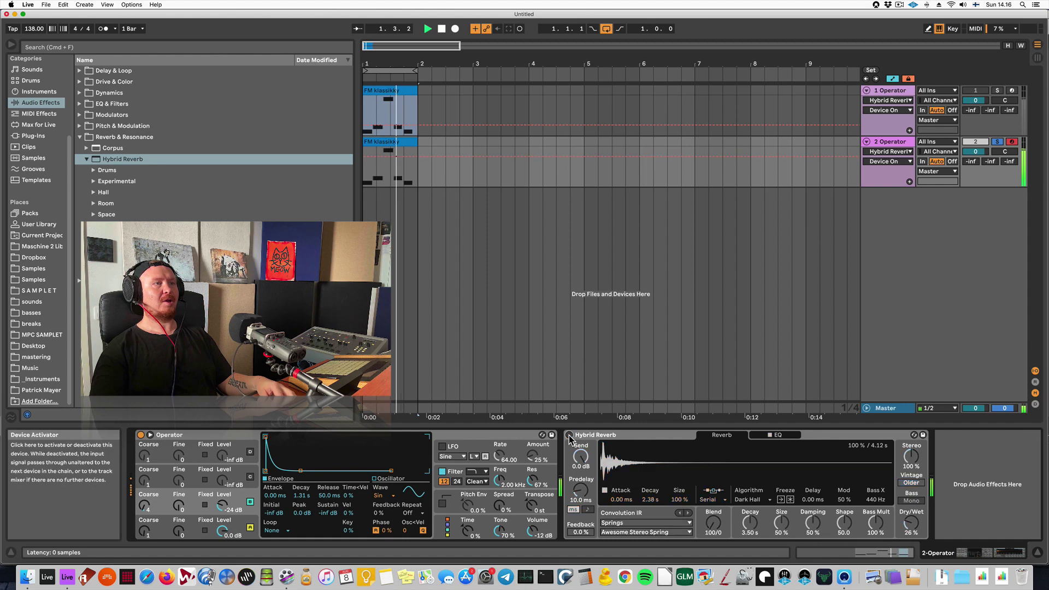
{"action": "left_click", "coordinate": [569, 436]}
{"action": "key", "text": "space"}
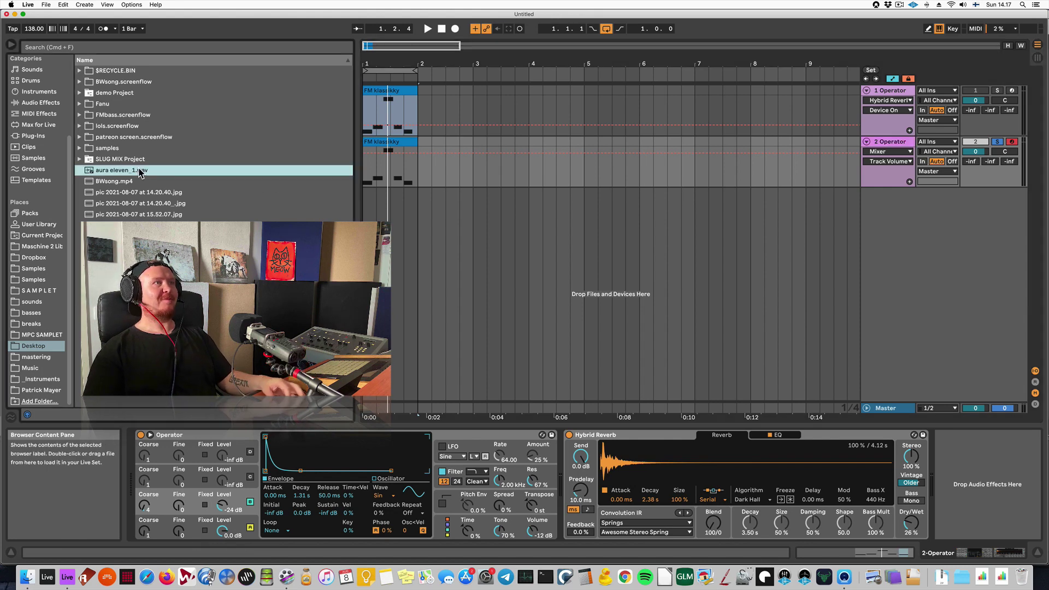
Place aura eleven_1.wav from the Desktop on a new audio track at bar 1 and unfold that track.
{"action": "left_click_drag", "start_coordinate": [140, 172], "coordinate": [366, 213]}
{"action": "key", "text": "space"}
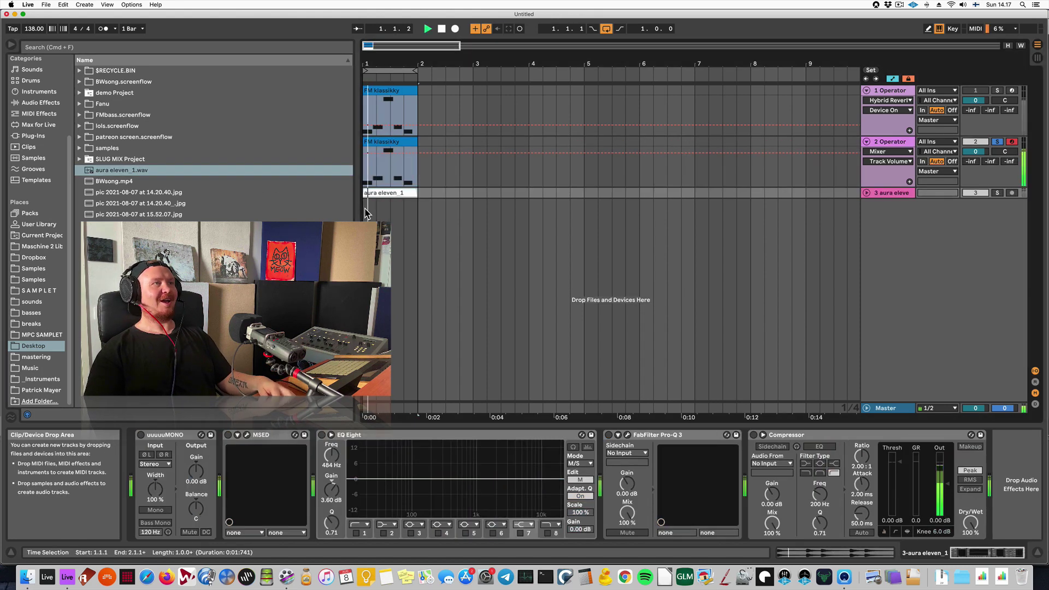
{"action": "left_click", "coordinate": [868, 196]}
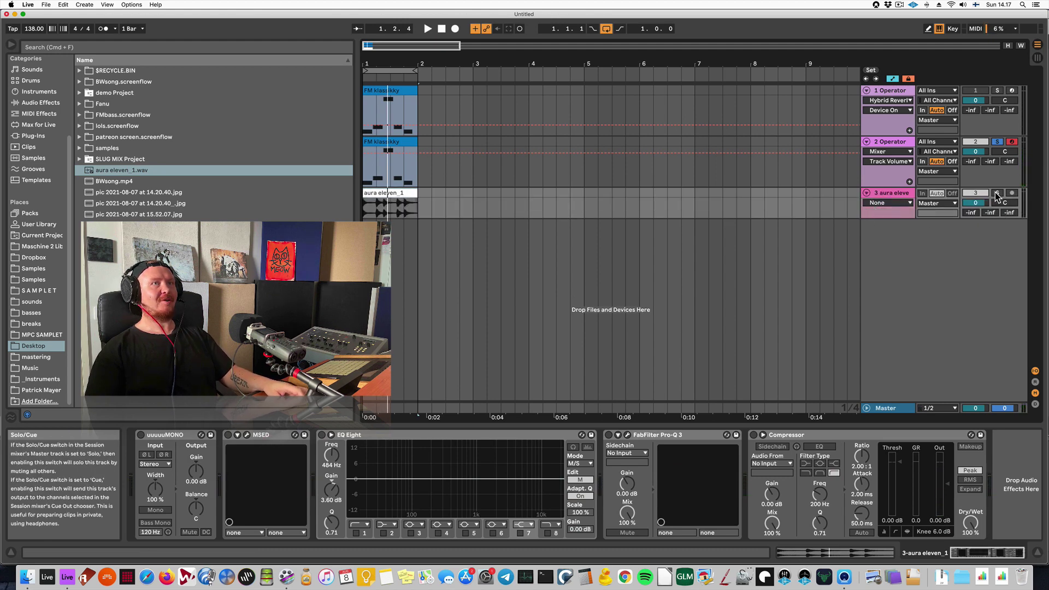
Solo the aura eleven_1 track together with the second track and lower its volume to -6.1 dB.
{"action": "left_click", "coordinate": [997, 196]}
{"action": "left_click_drag", "start_coordinate": [976, 202], "coordinate": [976, 214]}
{"action": "key", "text": "space"}
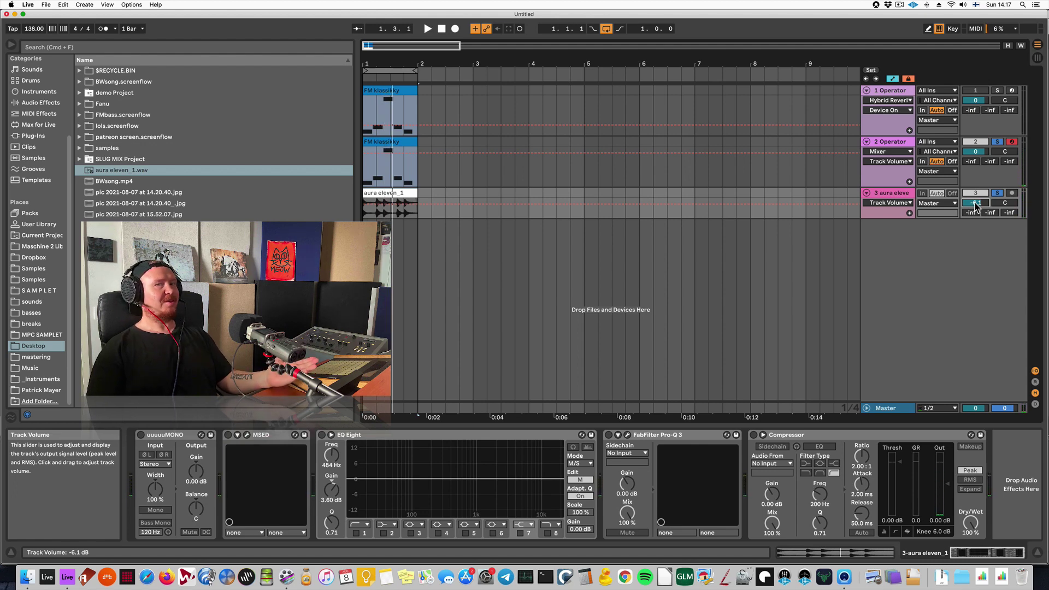
Display oscillator B's waveform partials editor in the second track's Operator.
{"action": "left_click", "coordinate": [896, 146]}
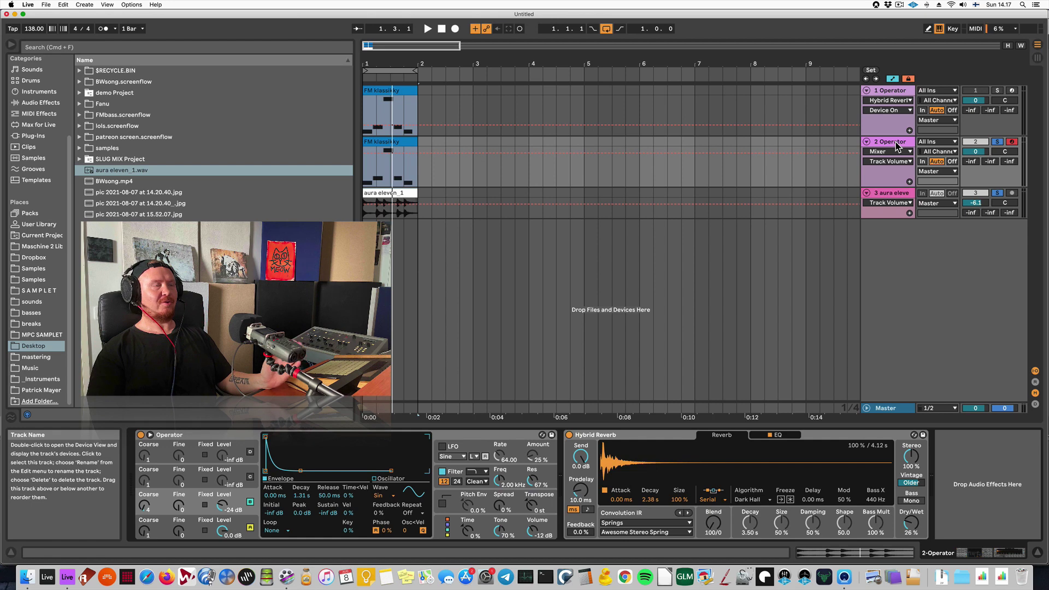
{"action": "left_click", "coordinate": [219, 505]}
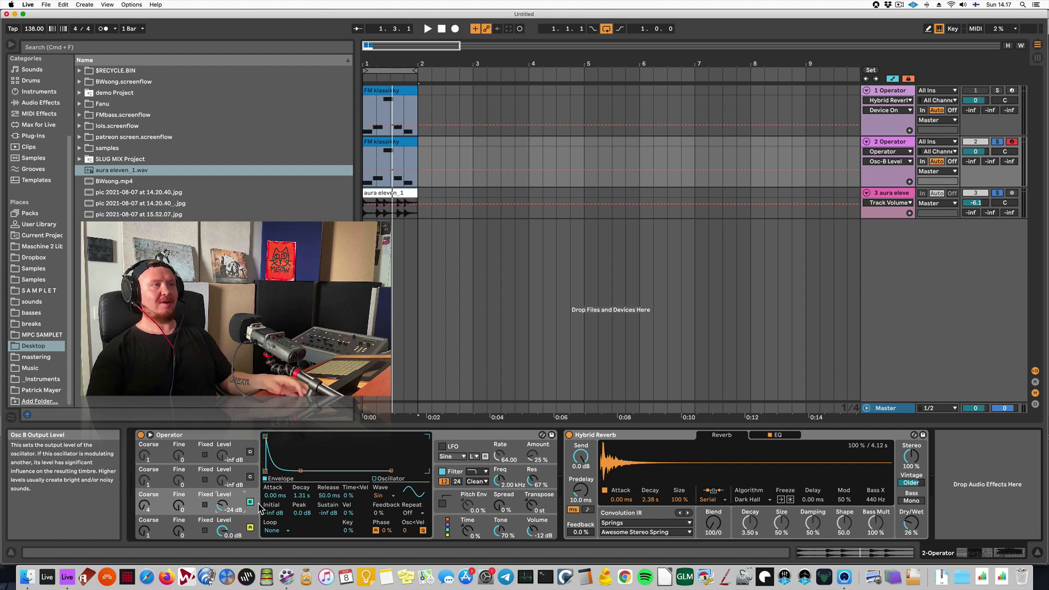
{"action": "left_click", "coordinate": [416, 494]}
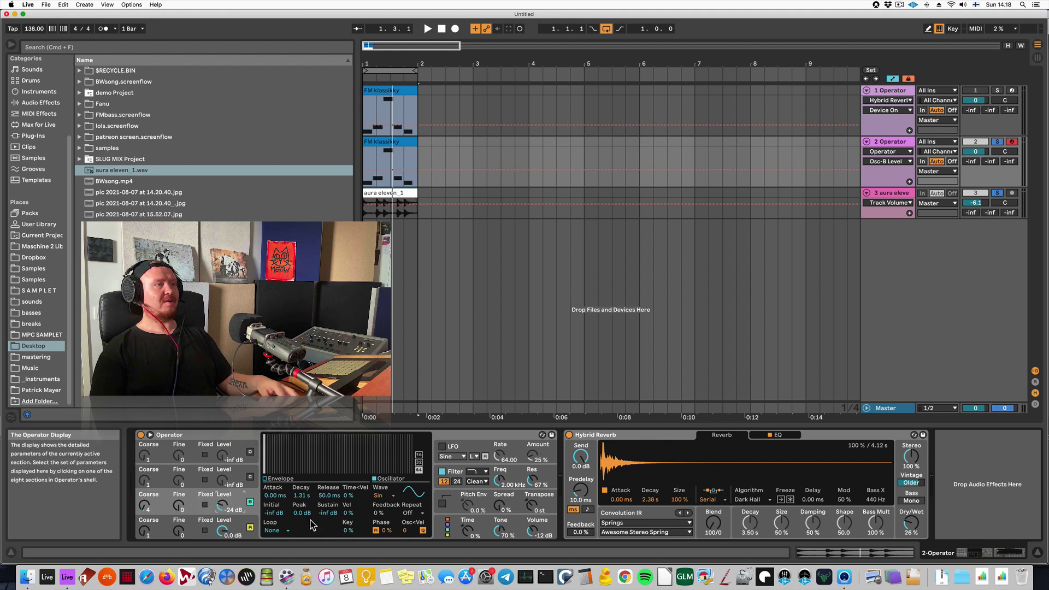
{"action": "left_click", "coordinate": [223, 529]}
{"action": "left_click", "coordinate": [224, 513]}
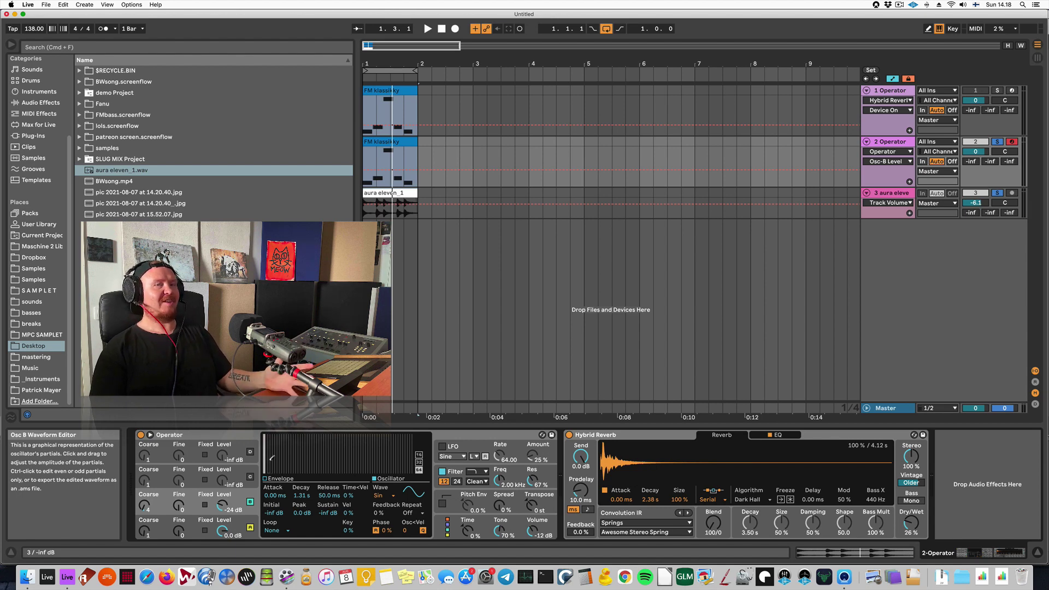
Draw a custom waveform for oscillator B by raising its lower partials in descending levels, auditioning it with the loop.
{"action": "key", "text": "space"}
{"action": "left_click", "coordinate": [270, 460]}
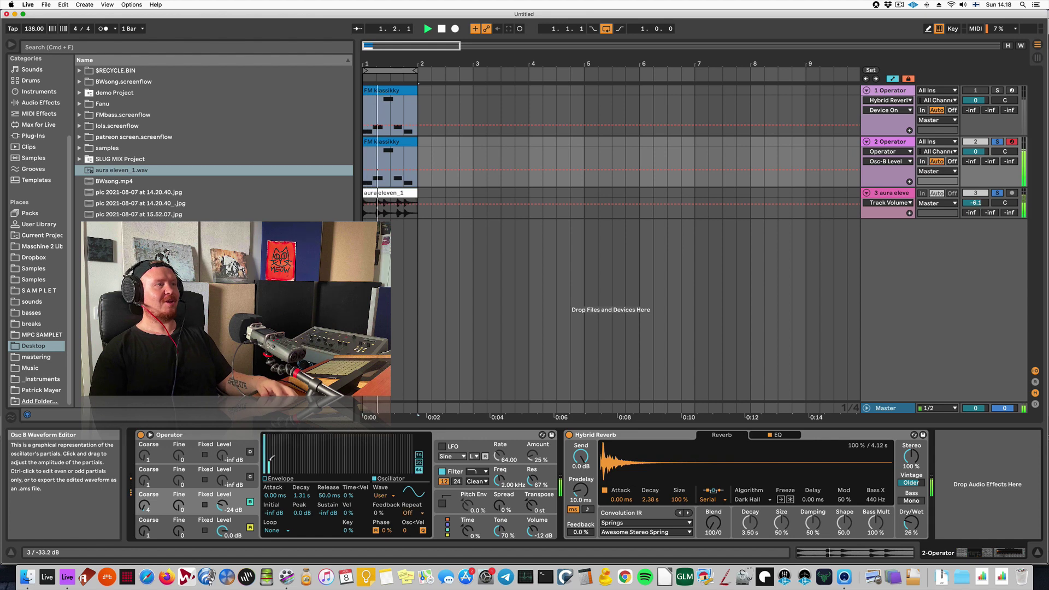
{"action": "mouse_move", "coordinate": [271, 459]}
{"action": "left_mouse_down"}
{"action": "mouse_move", "coordinate": [308, 450]}
{"action": "mouse_move", "coordinate": [275, 449]}
{"action": "mouse_move", "coordinate": [305, 469]}
{"action": "mouse_move", "coordinate": [269, 462]}
{"action": "mouse_move", "coordinate": [305, 471]}
{"action": "mouse_move", "coordinate": [271, 439]}
{"action": "left_mouse_up"}
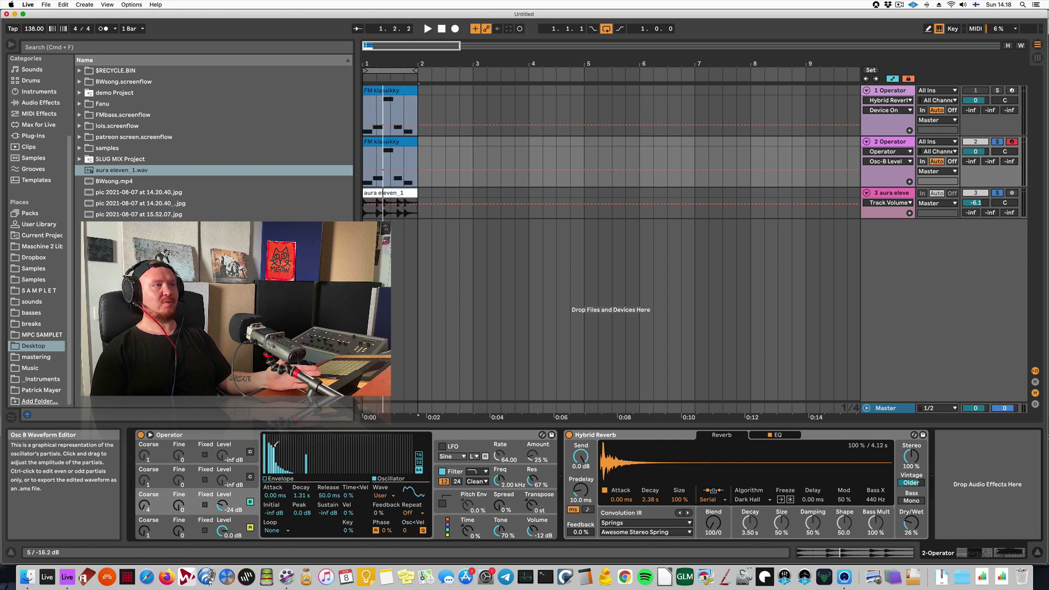
{"action": "left_click_drag", "start_coordinate": [276, 444], "coordinate": [285, 465]}
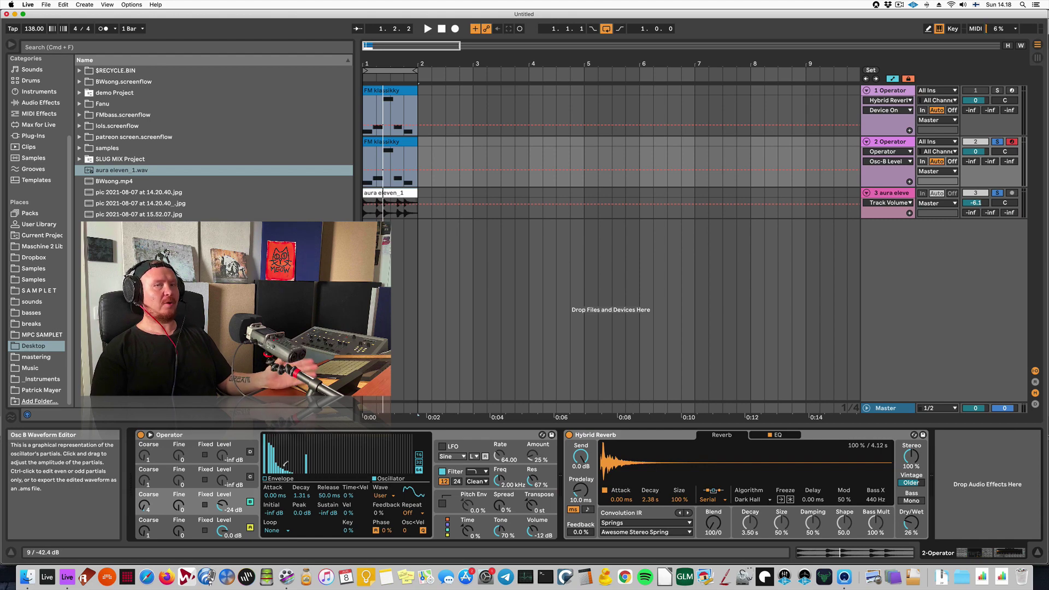